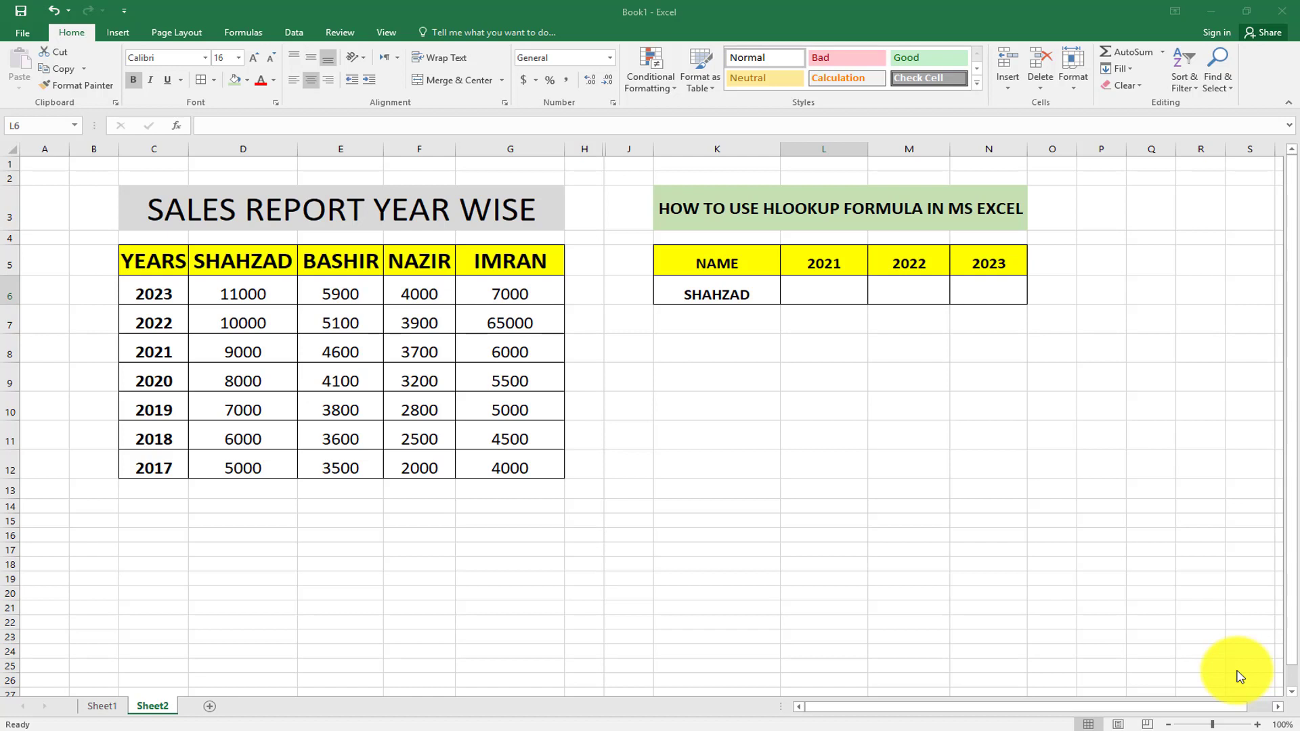
Point out the sales report title, salesperson name headers, yearly sales figures and lookup name.
click(207, 209)
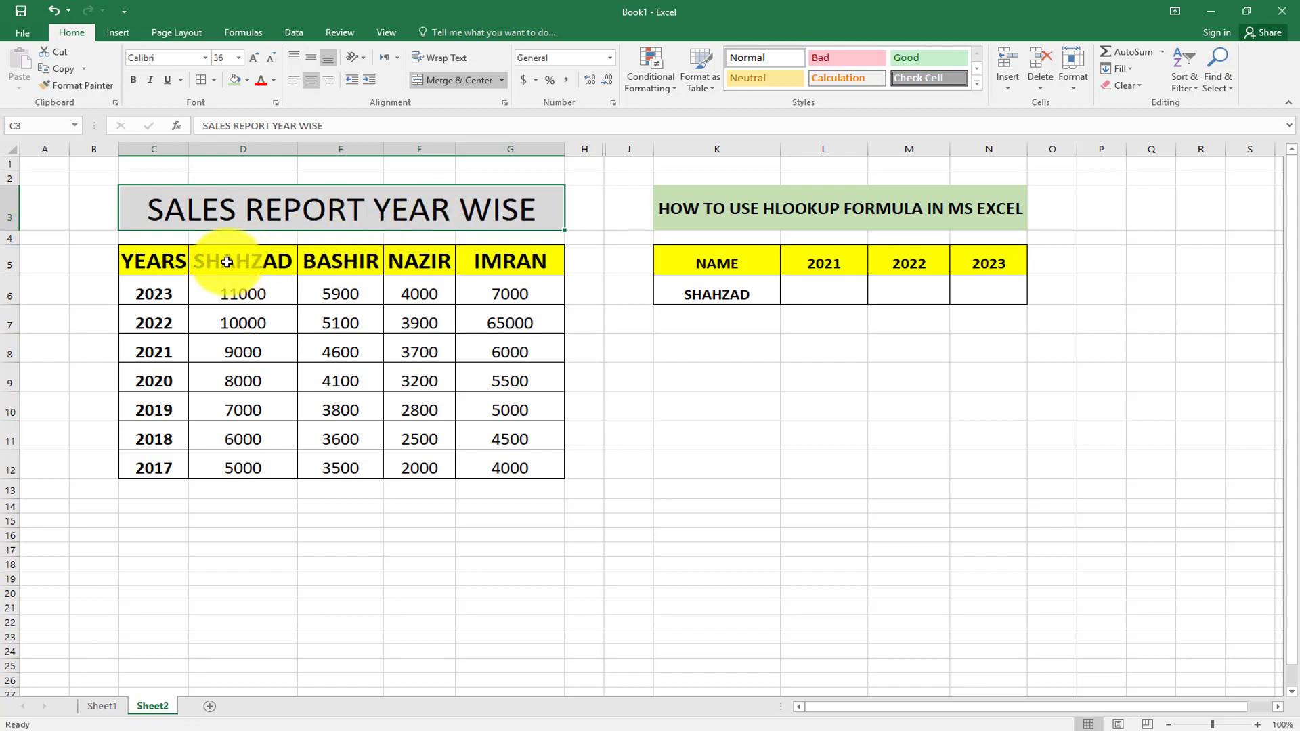
drag(227, 263, 474, 262)
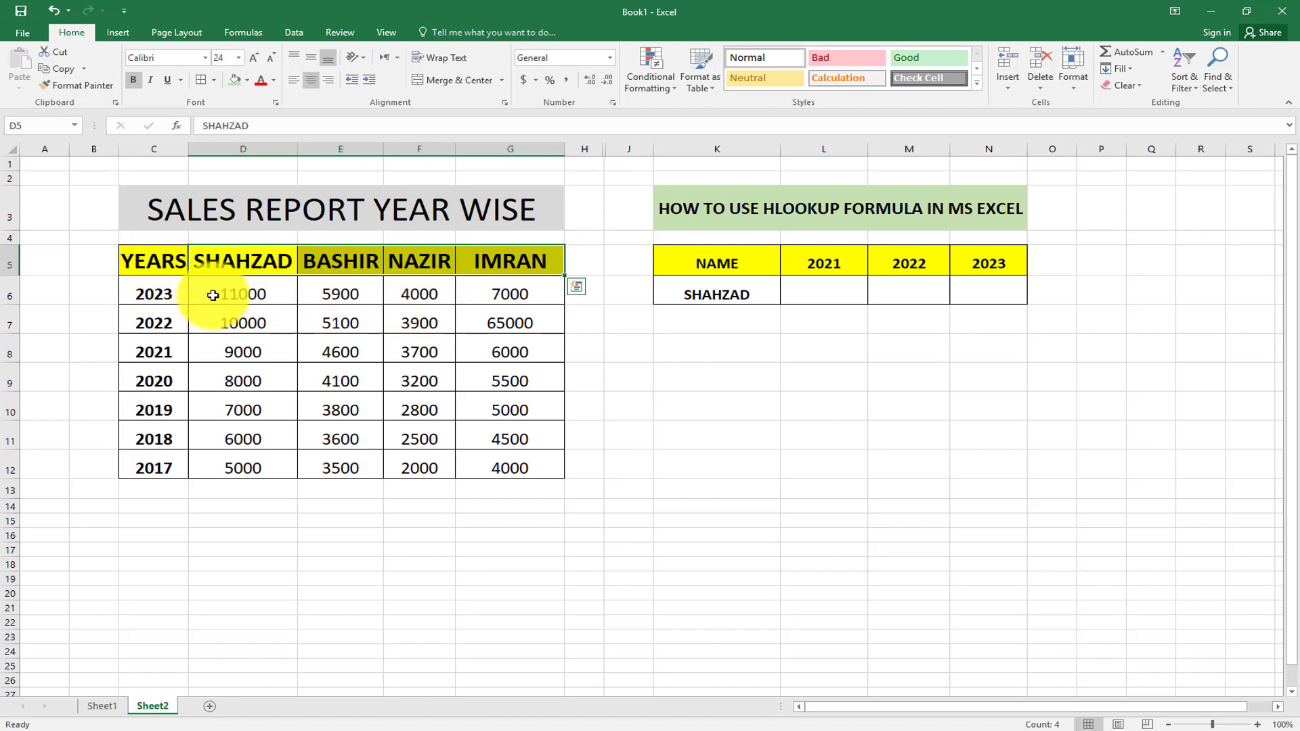
drag(213, 295, 499, 459)
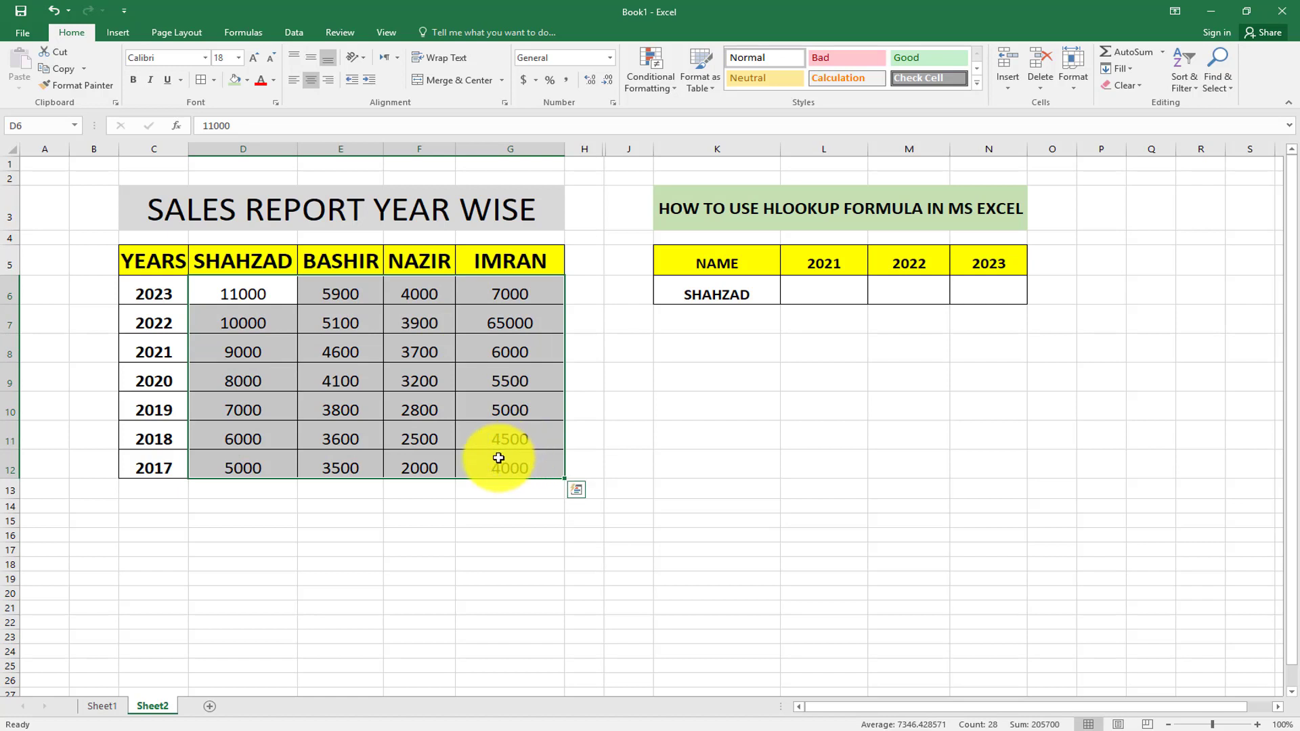
click(711, 293)
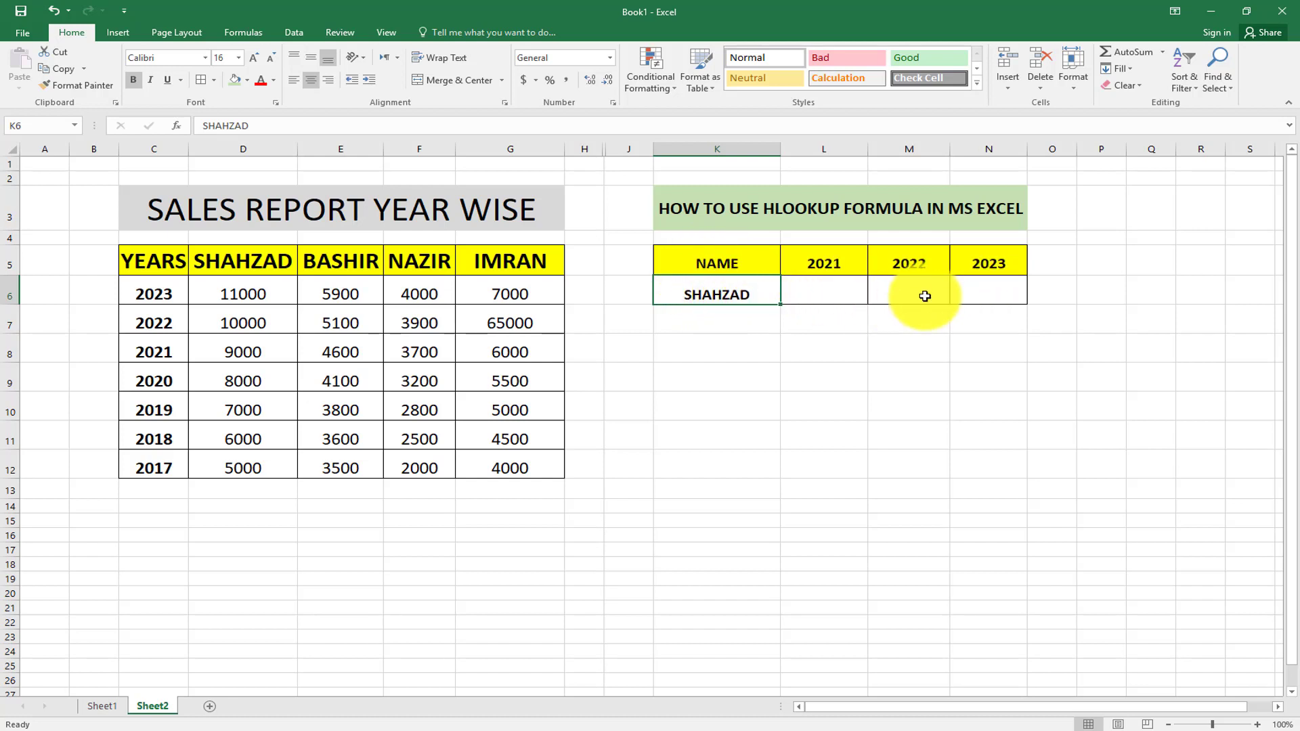
Start an HLOOKUP in L6 using the name in K6 as lookup value.
click(827, 293)
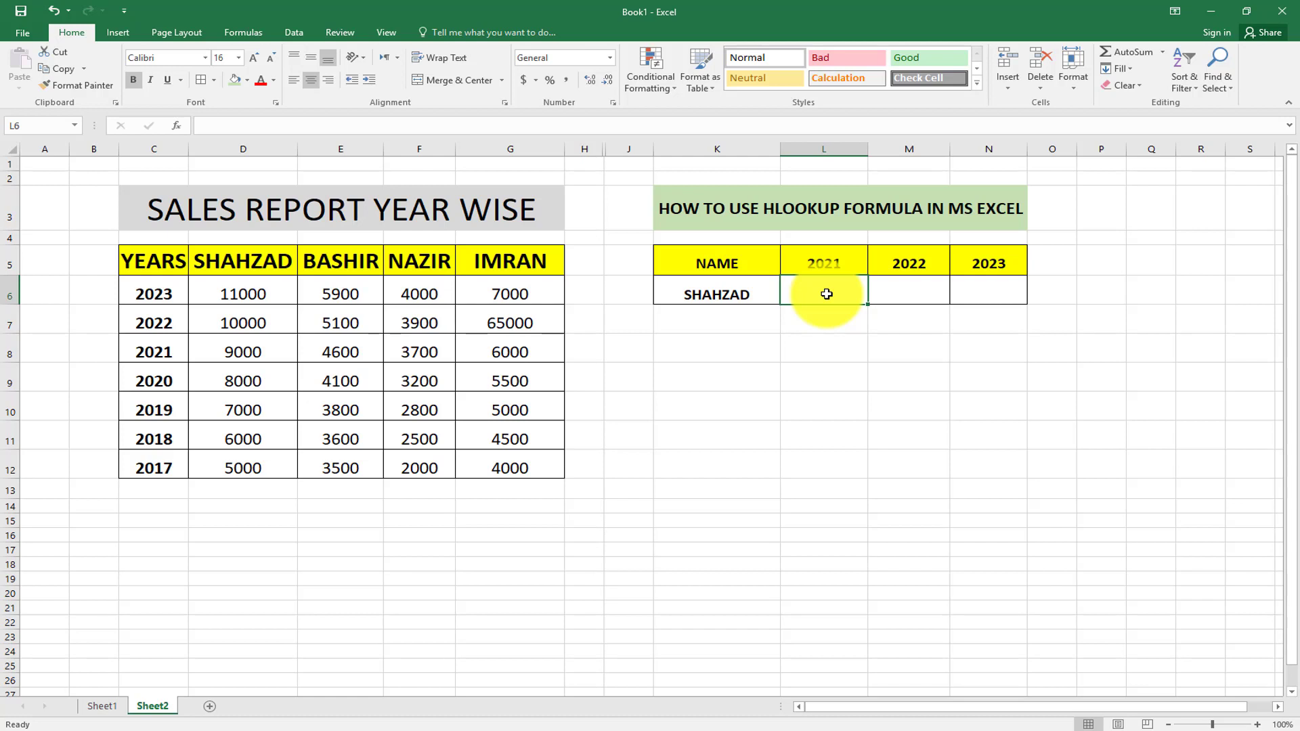
text(=)
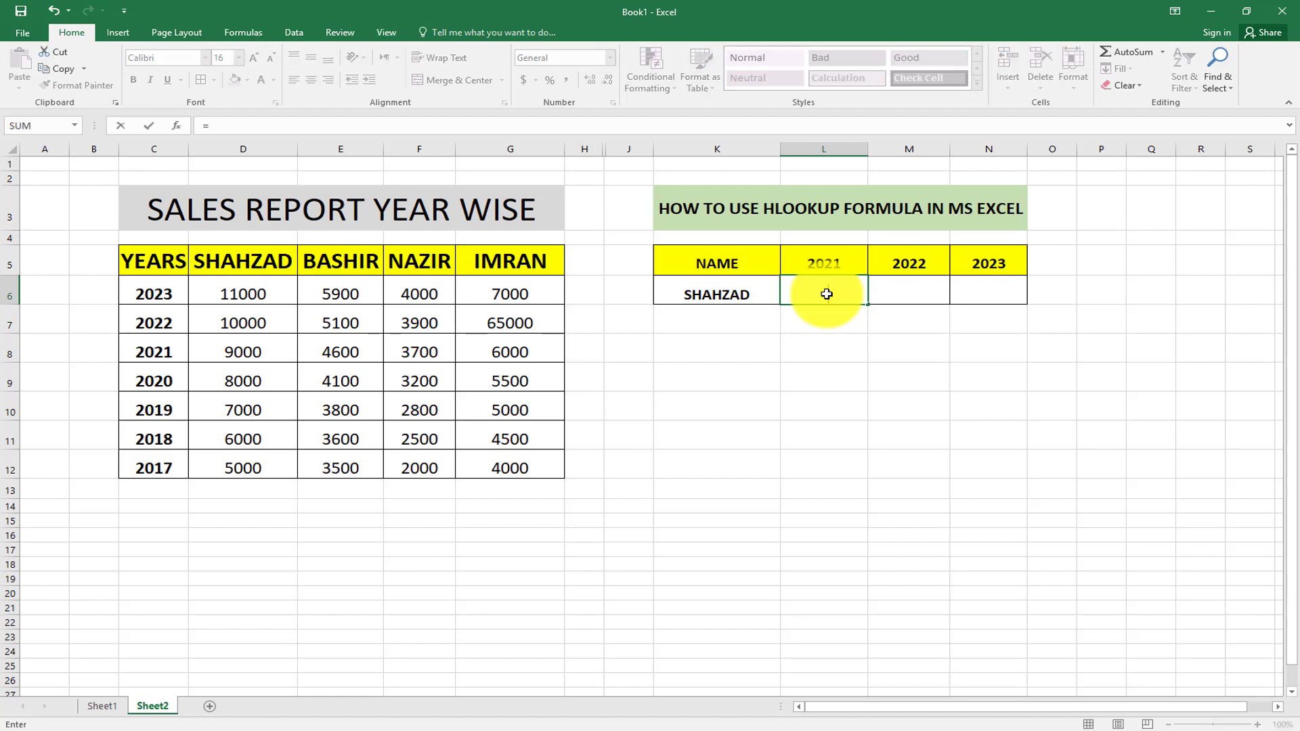
text(h)
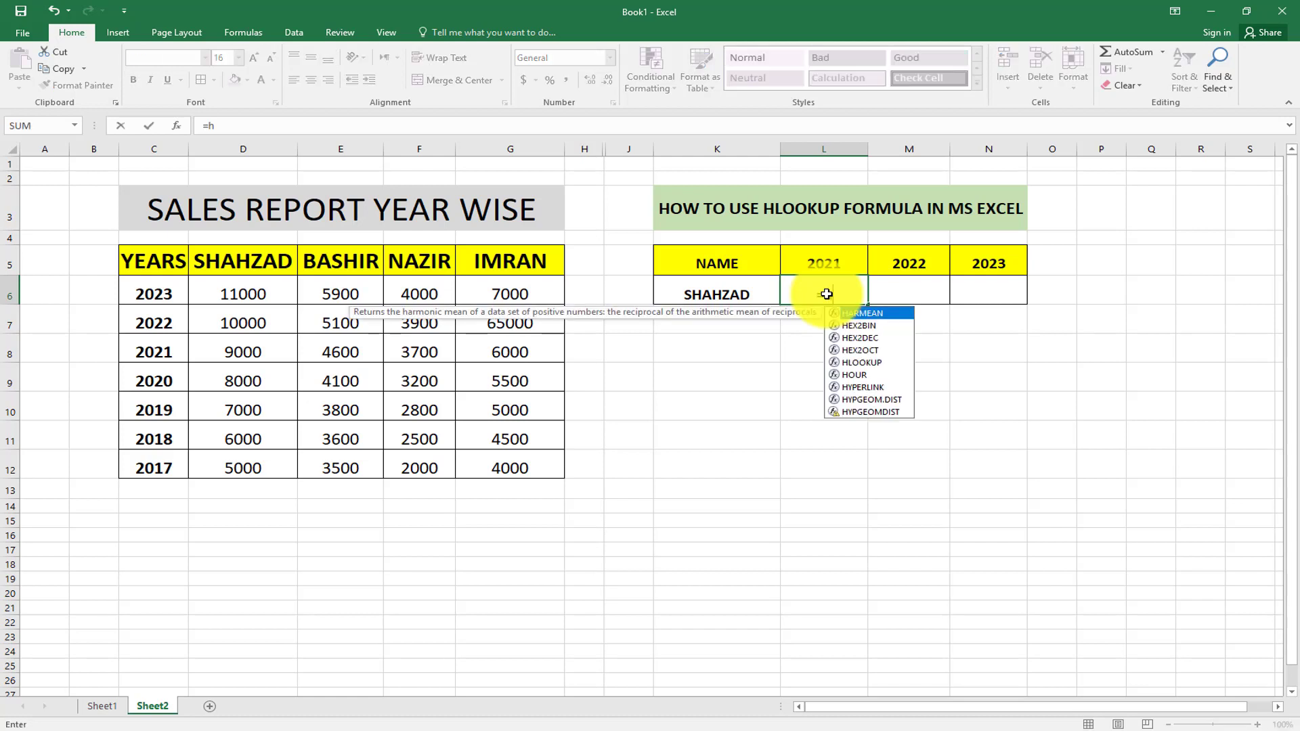
text(looku)
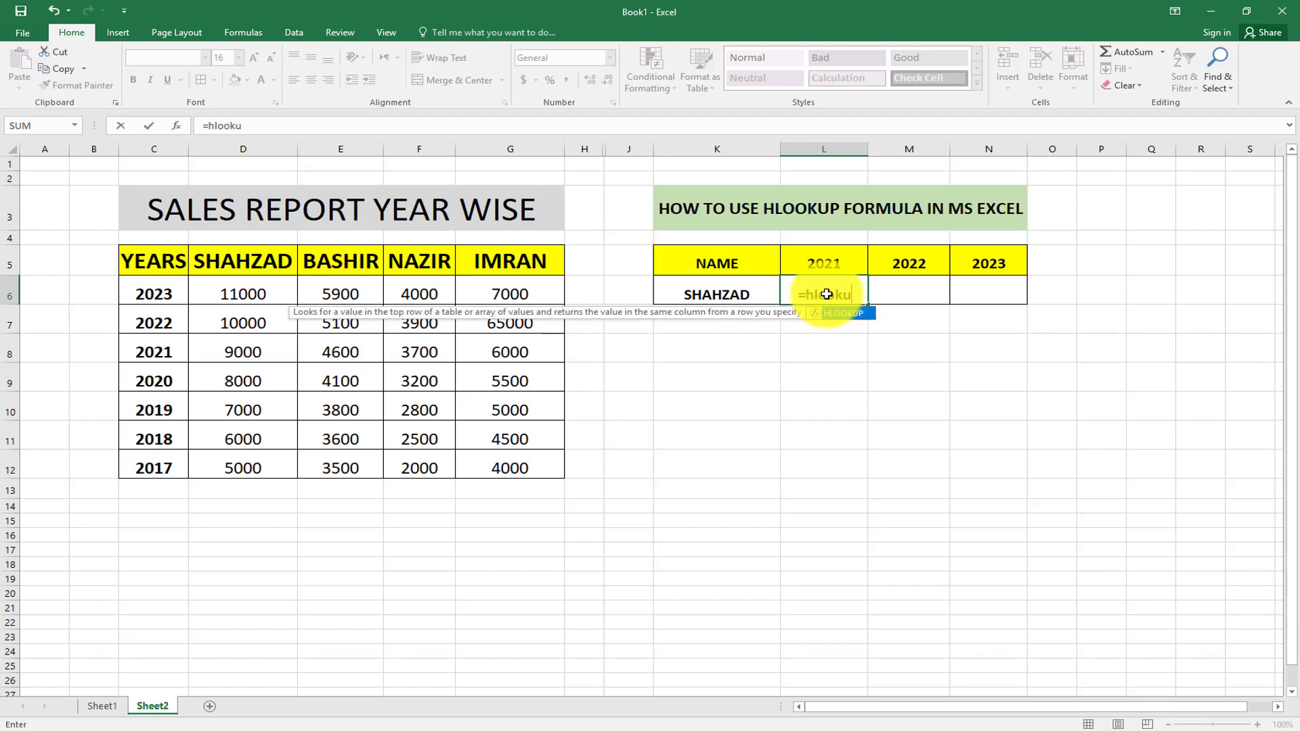
text(p)
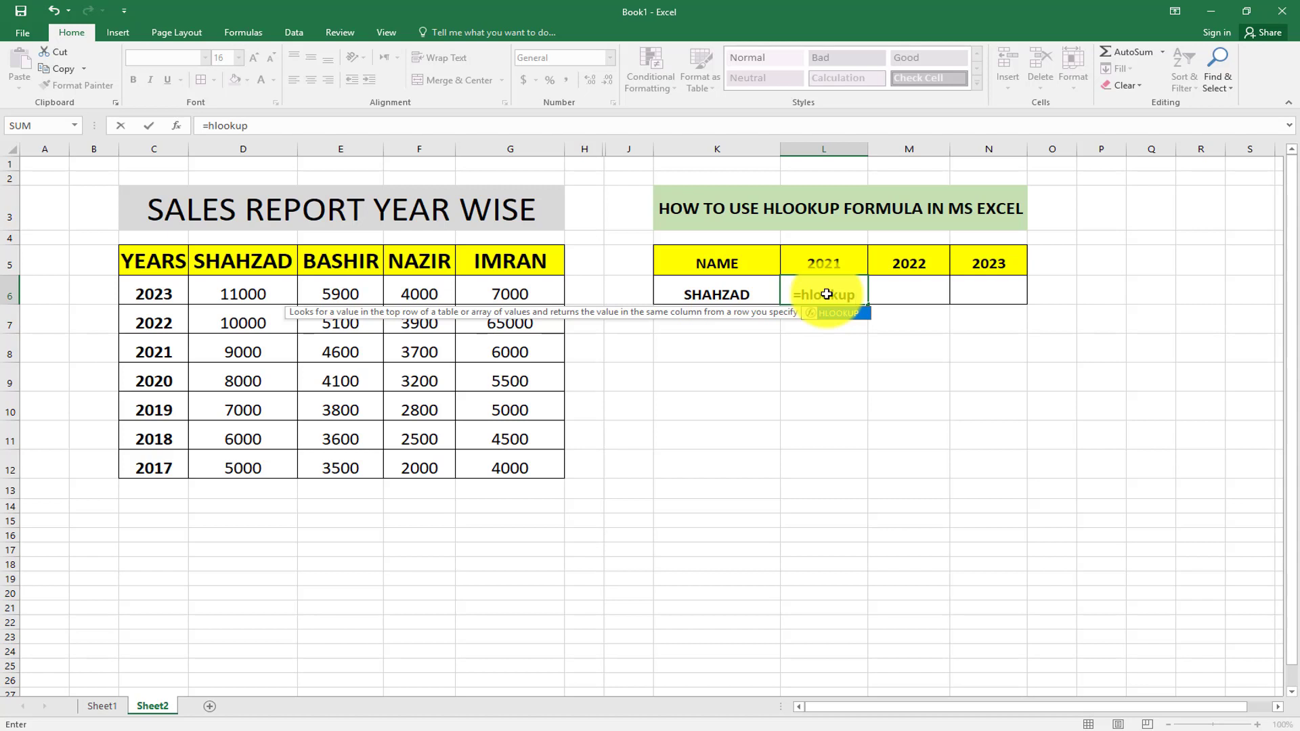
text(()
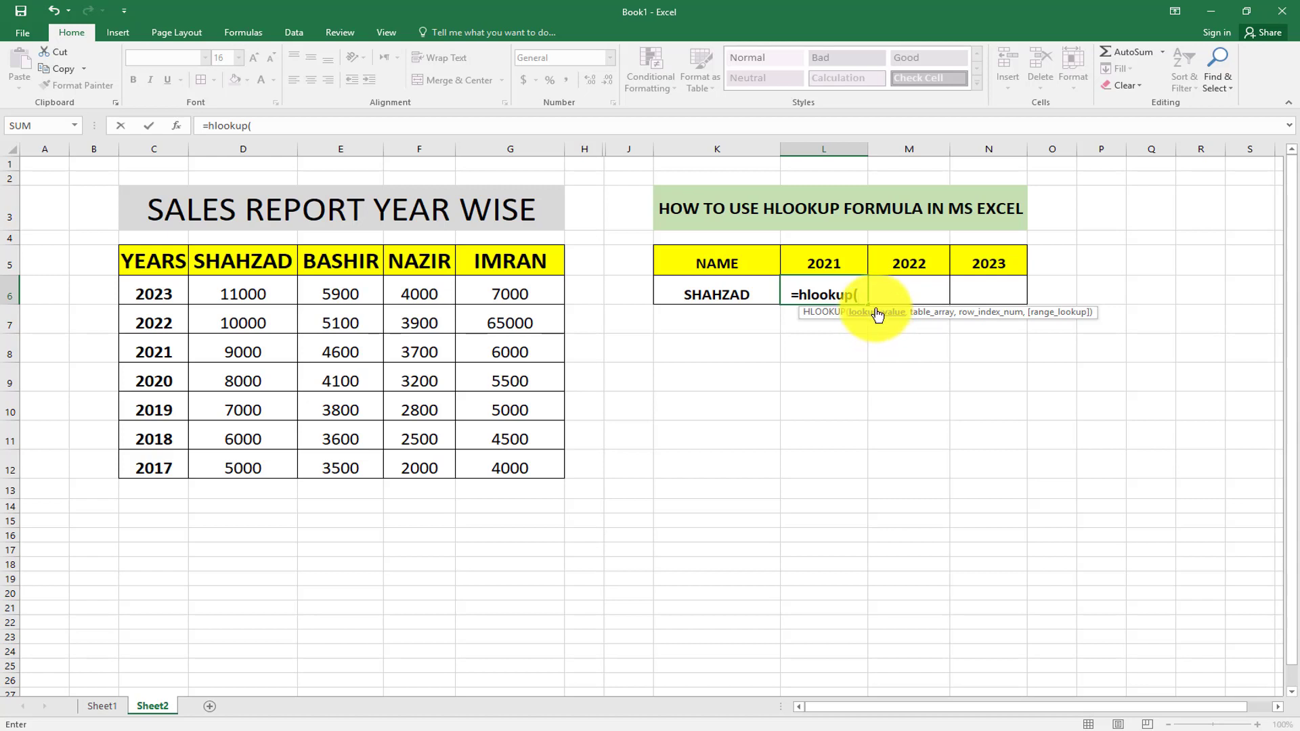
click(724, 293)
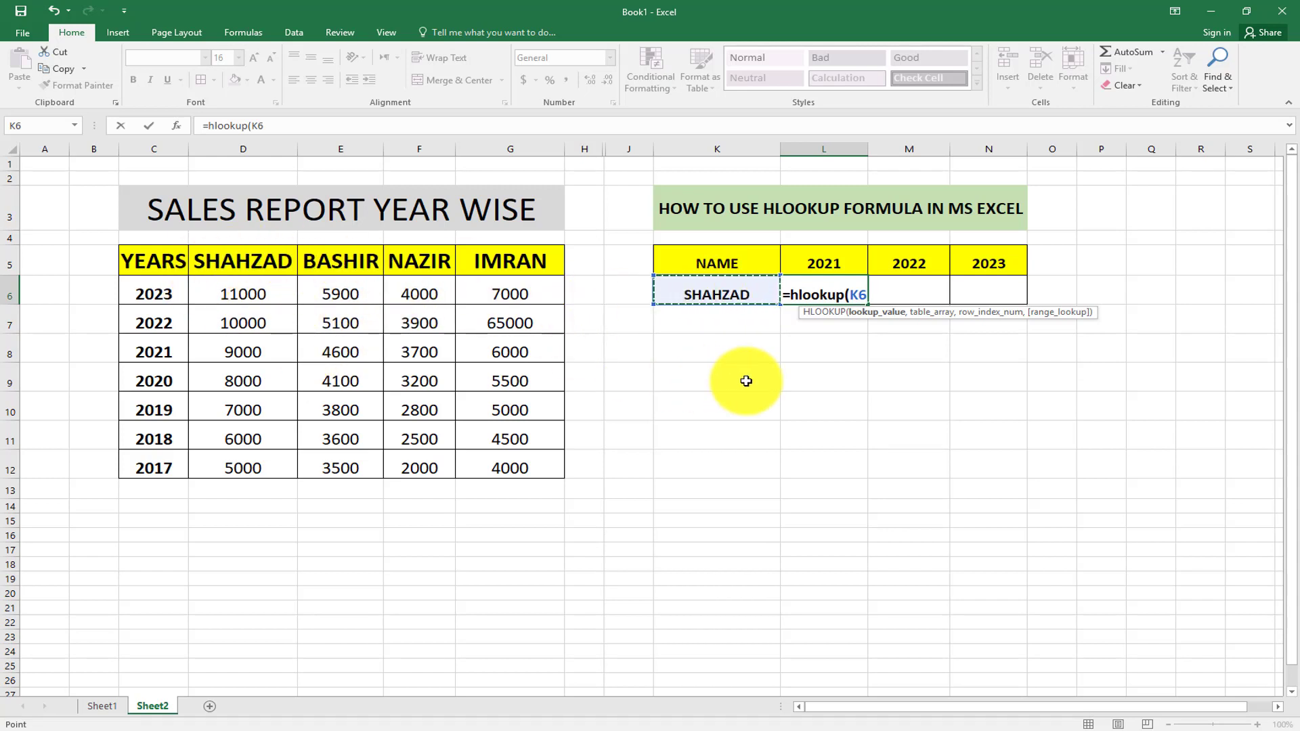
Complete L6 as =hlookup(K6,C5:G12,4,0), returning 9000 for 2021.
text(,)
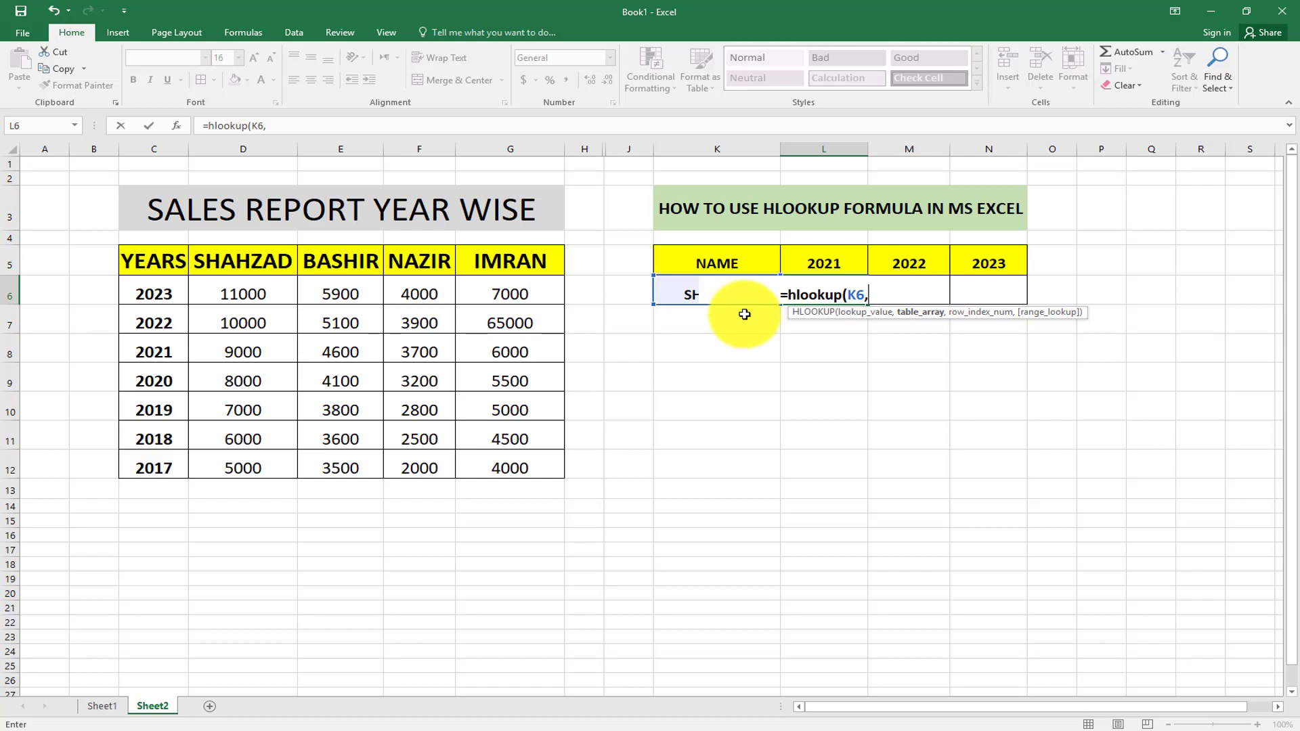
click(178, 266)
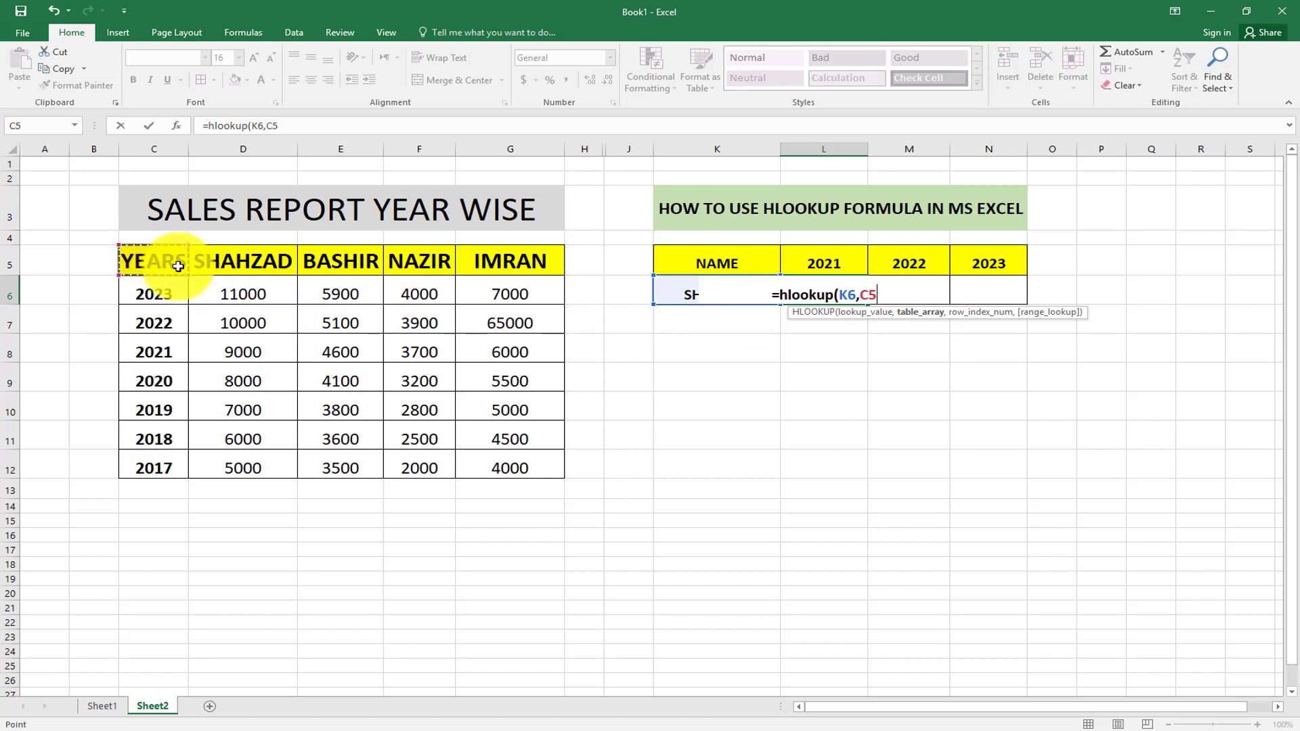
drag(178, 267, 529, 455)
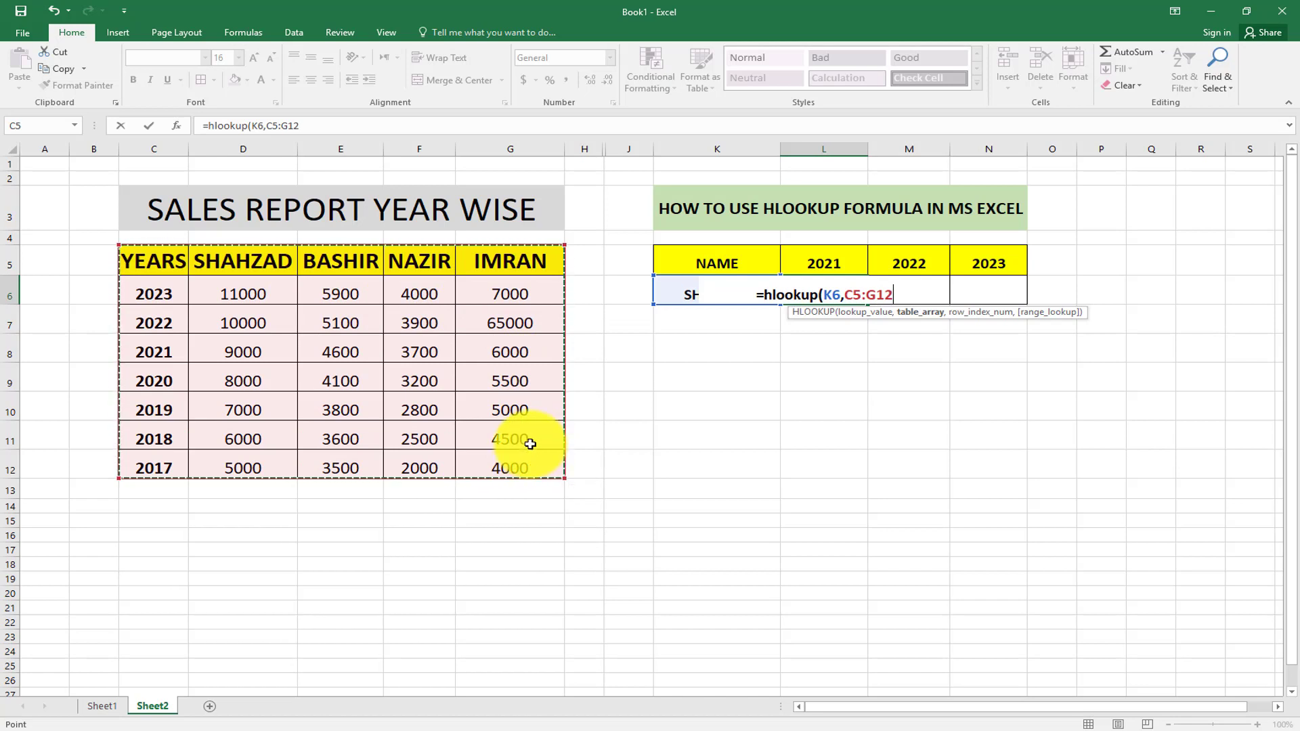
text(,)
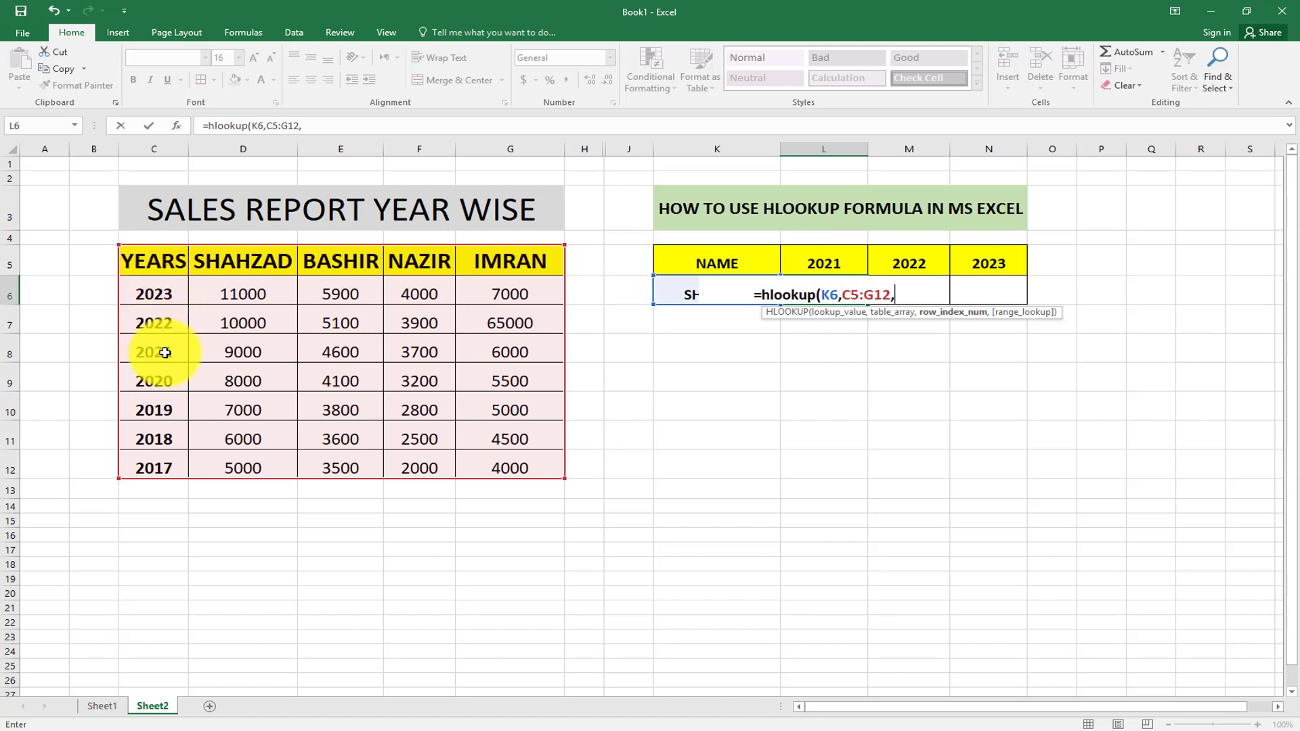
text(4)
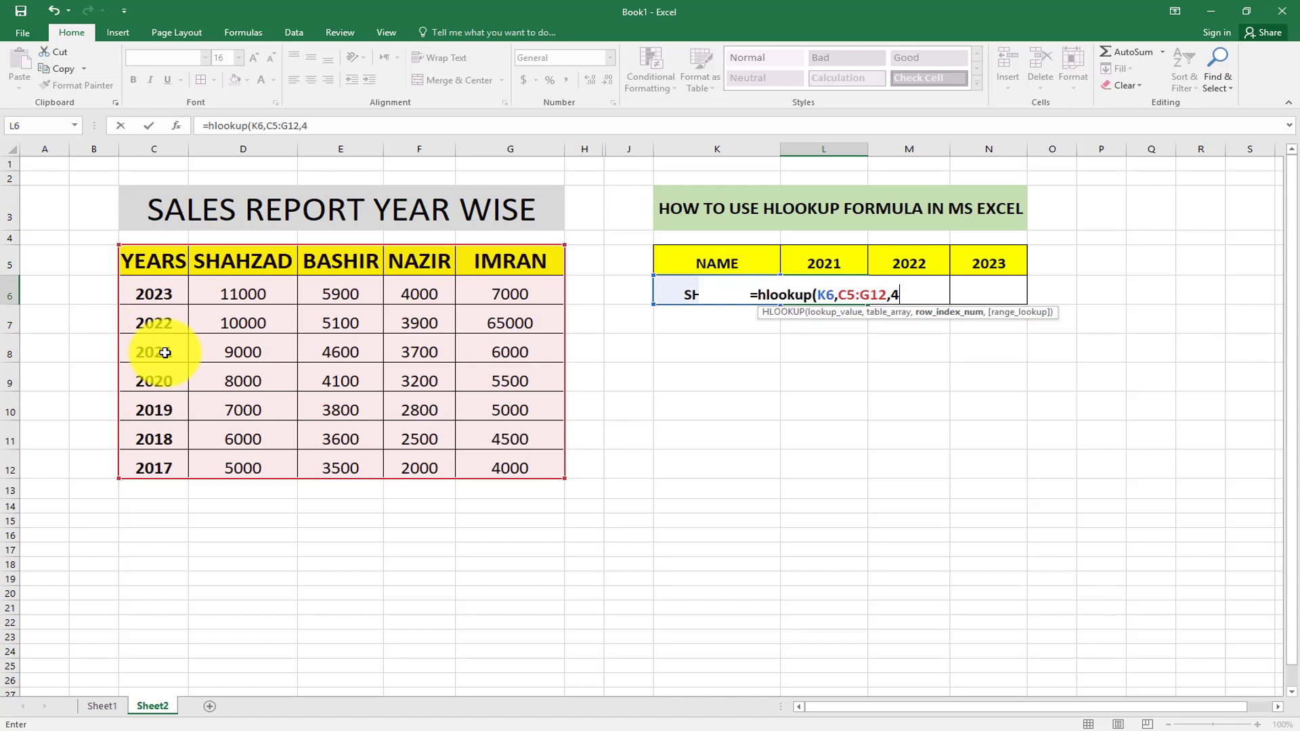
text(,)
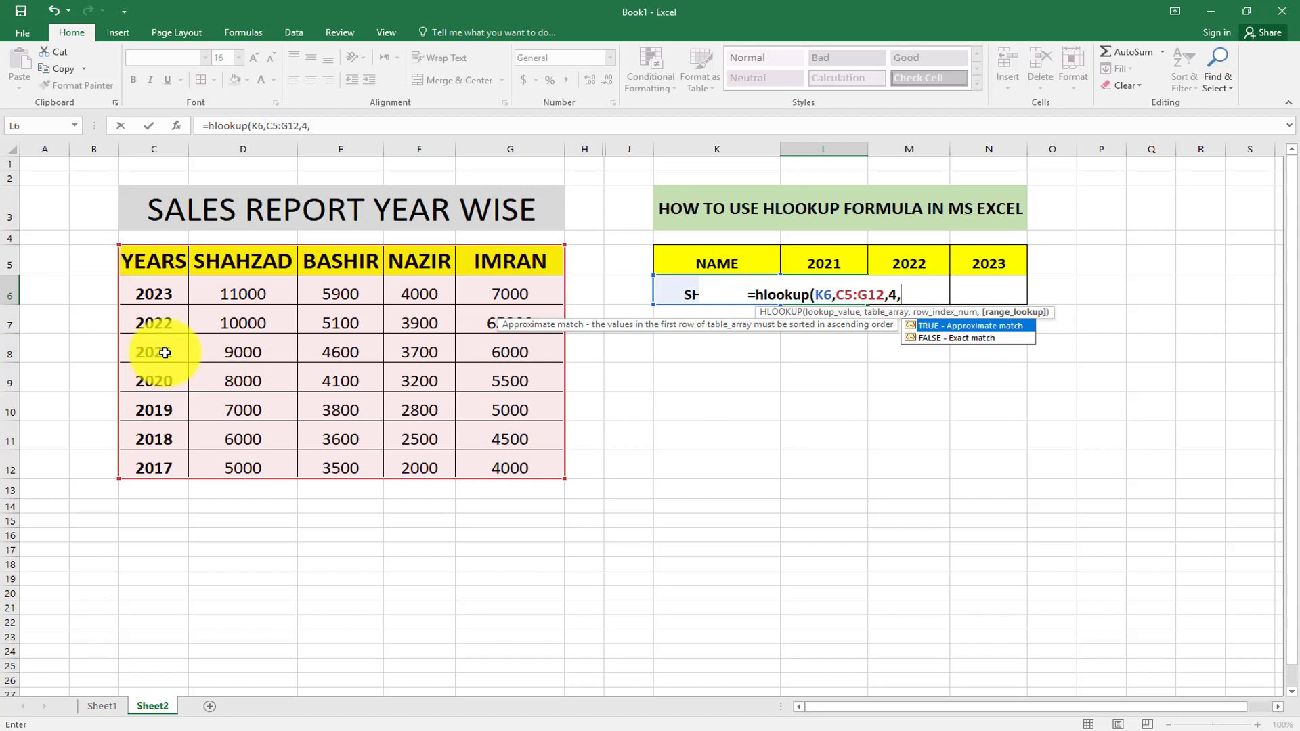
text(0)
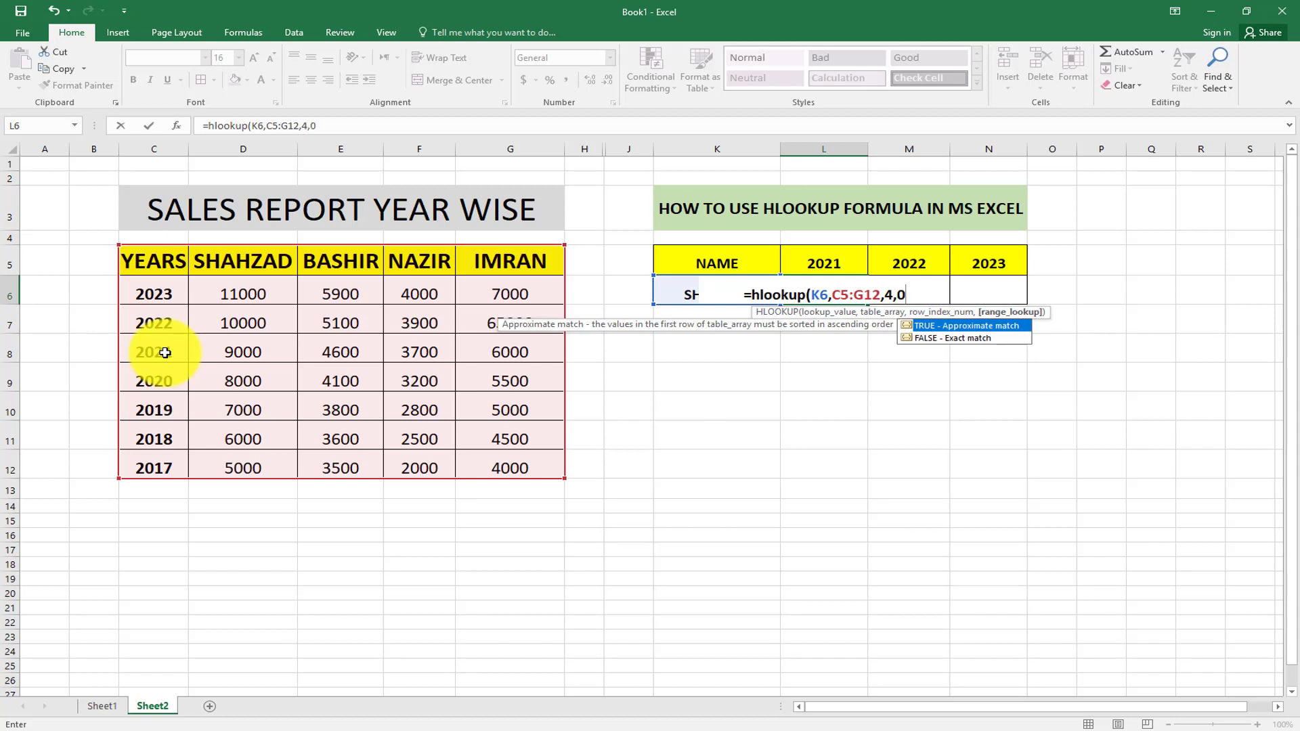
text())
key(Return)
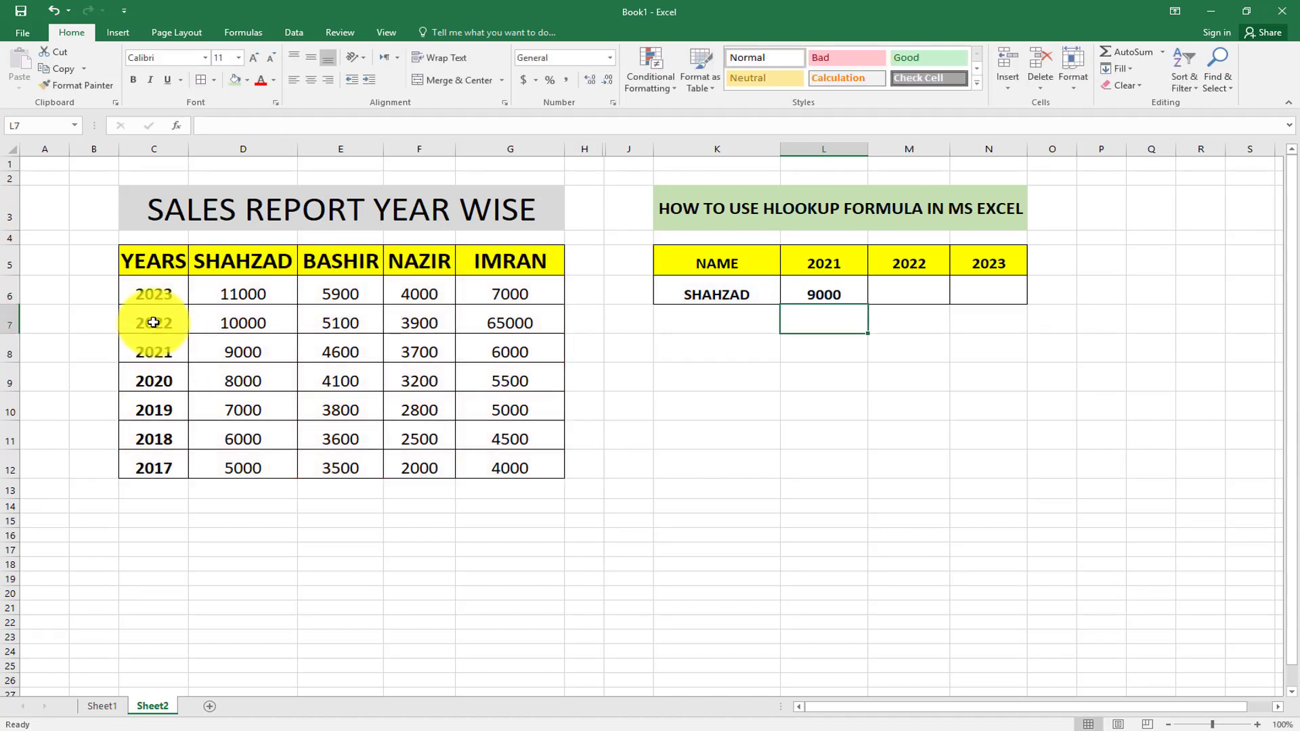
click(221, 271)
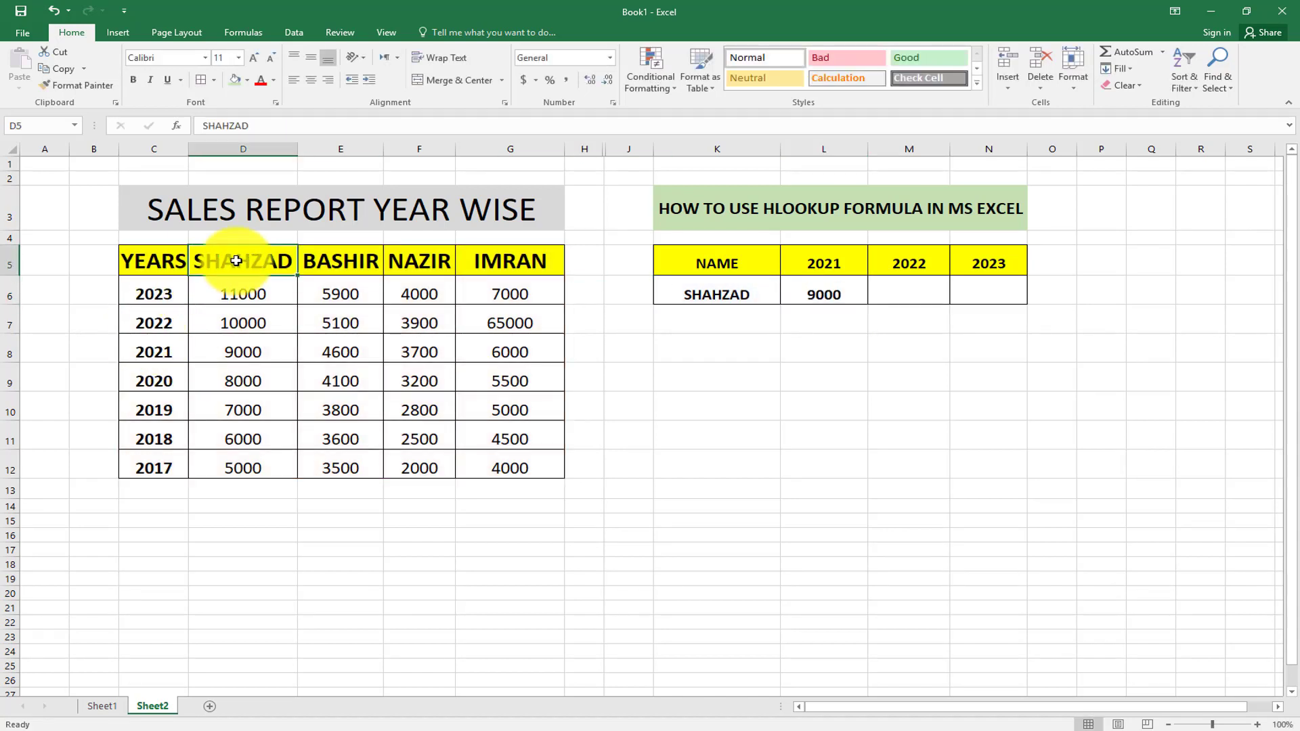
click(231, 347)
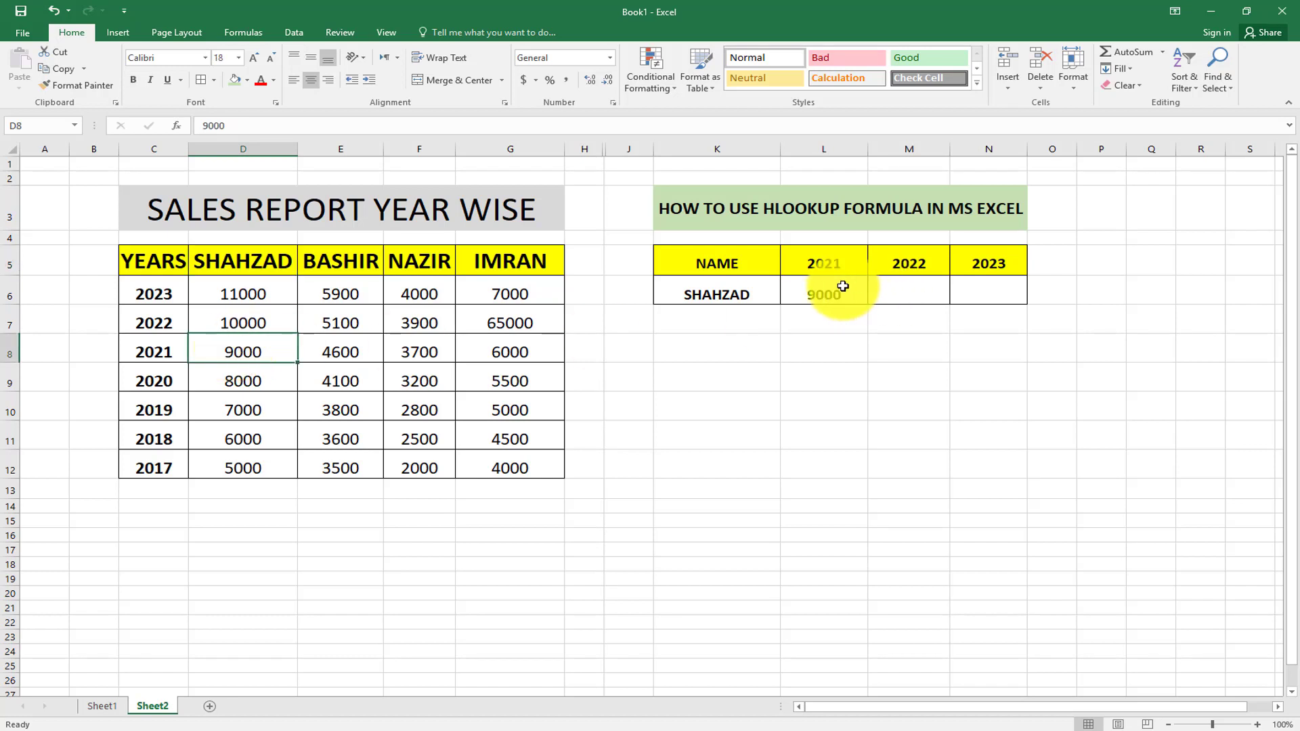
click(901, 292)
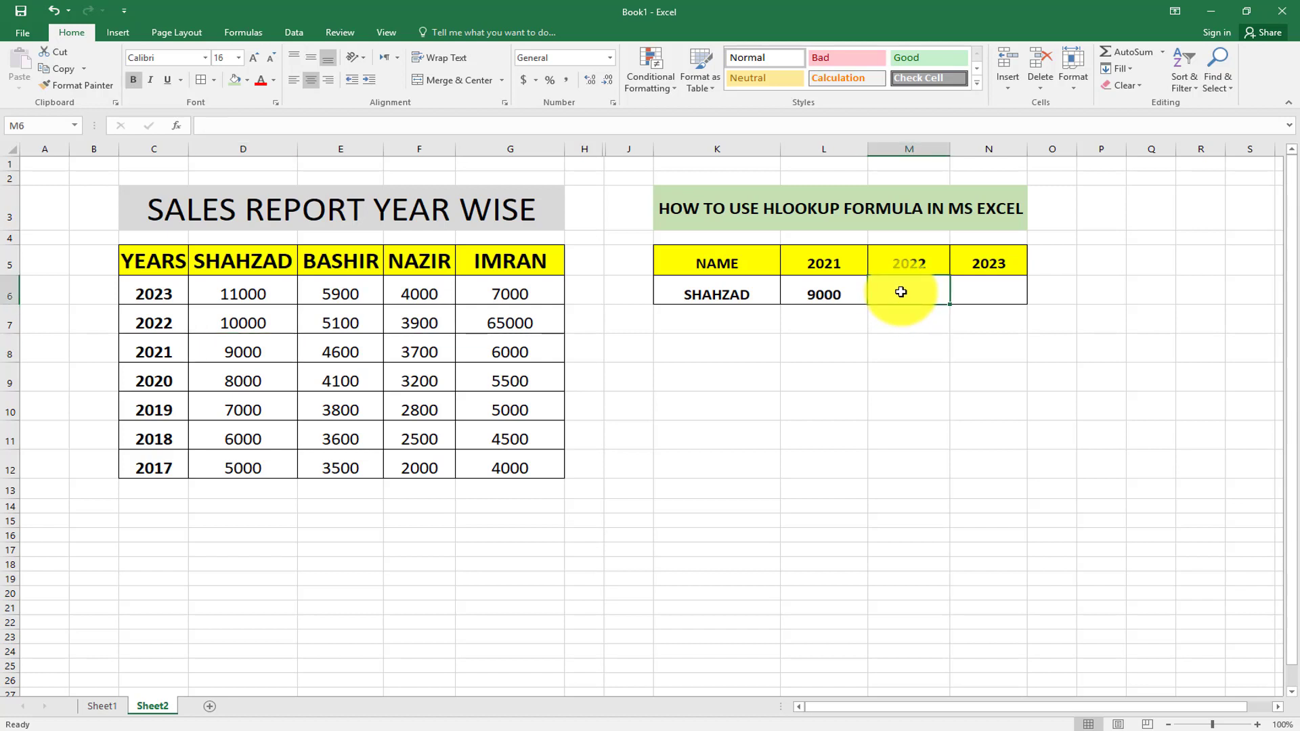
Enter =hlookup(K6,C5:G12,3,0) in M6 and verify its 10000 result against D5 and D7.
text(=h)
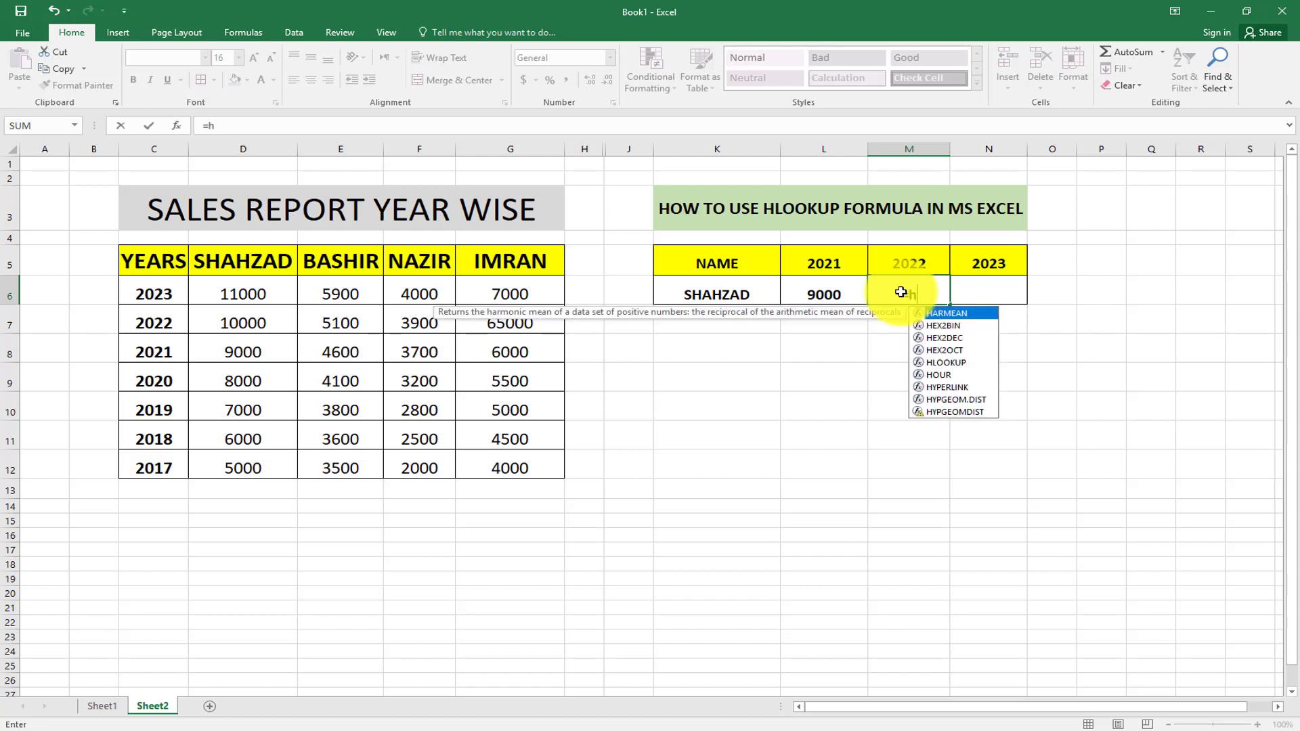
text(lookup)
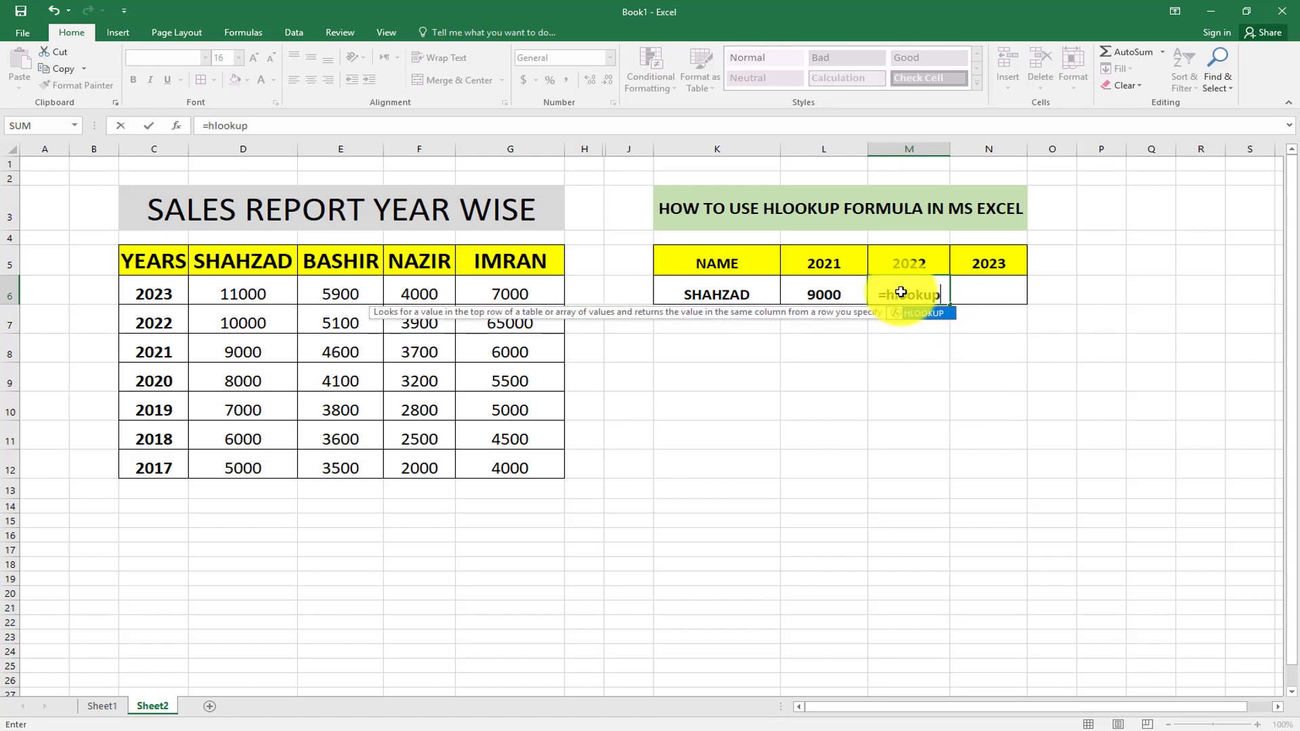
text(()
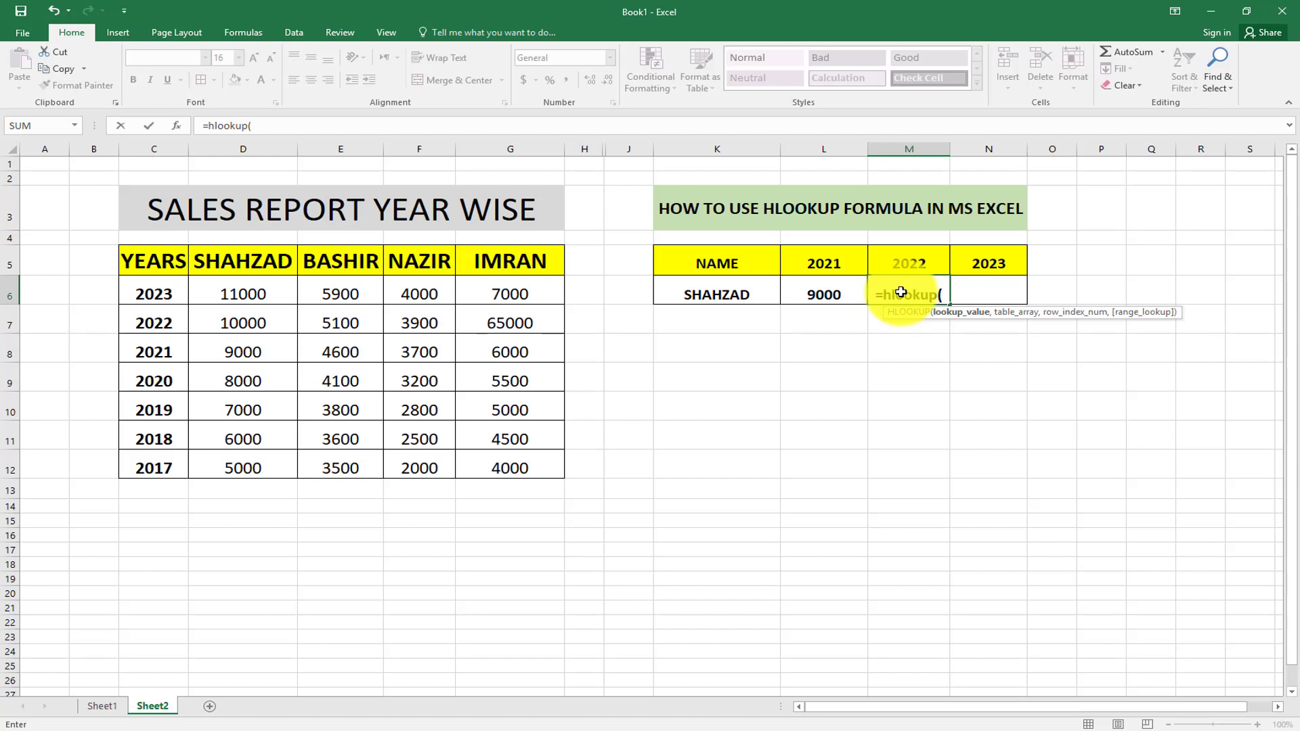
click(750, 285)
text(,)
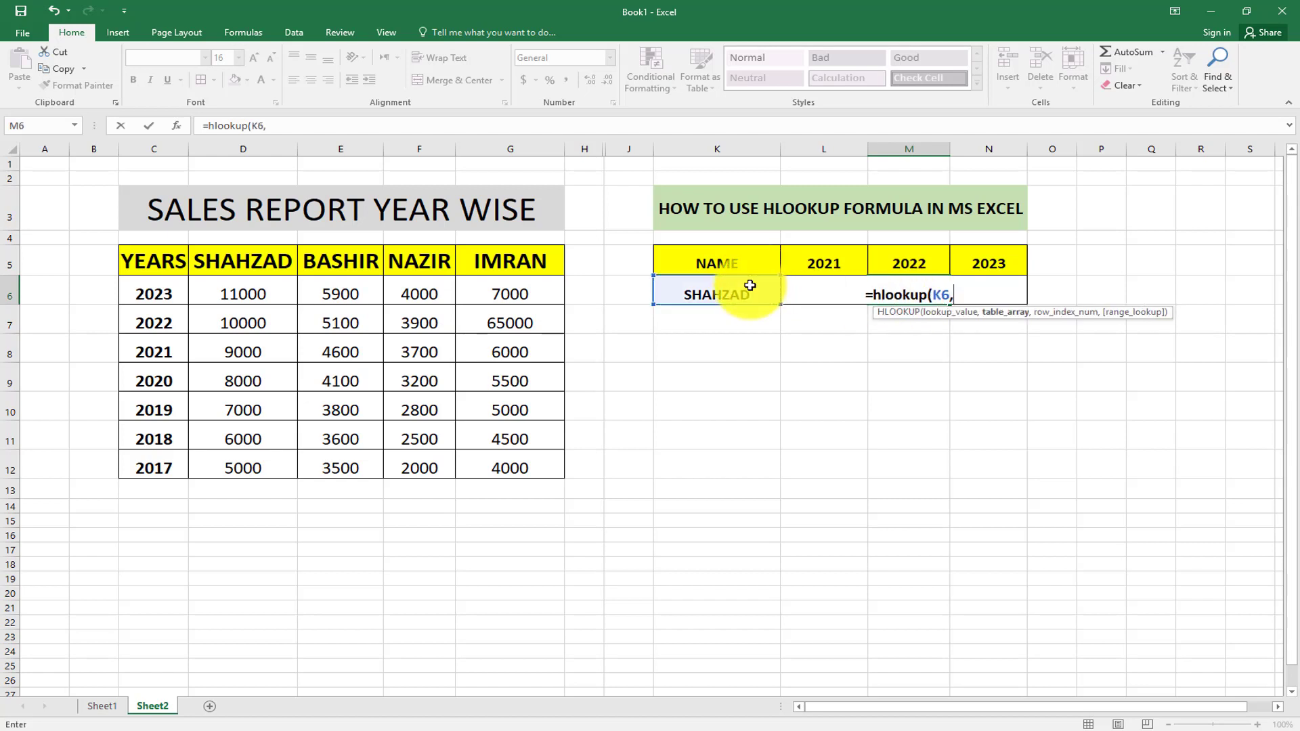
drag(150, 264, 512, 472)
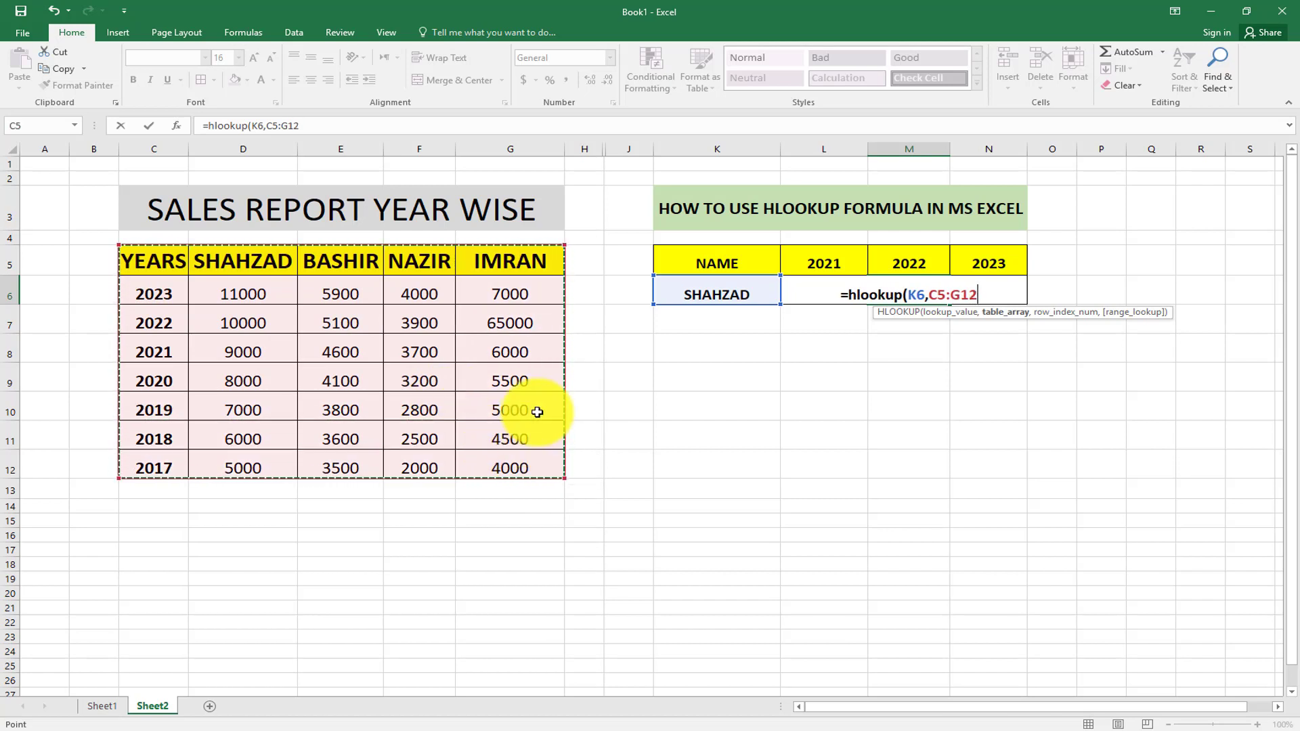
text(,)
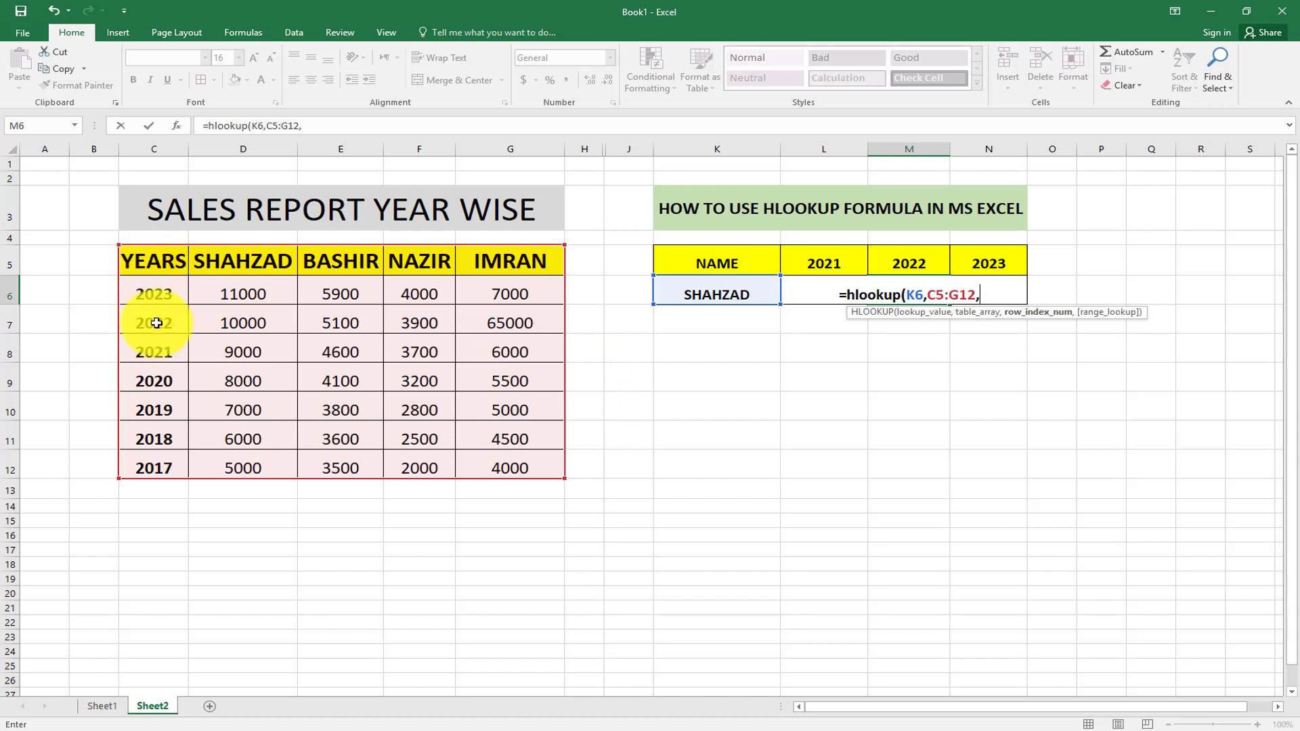
text(3)
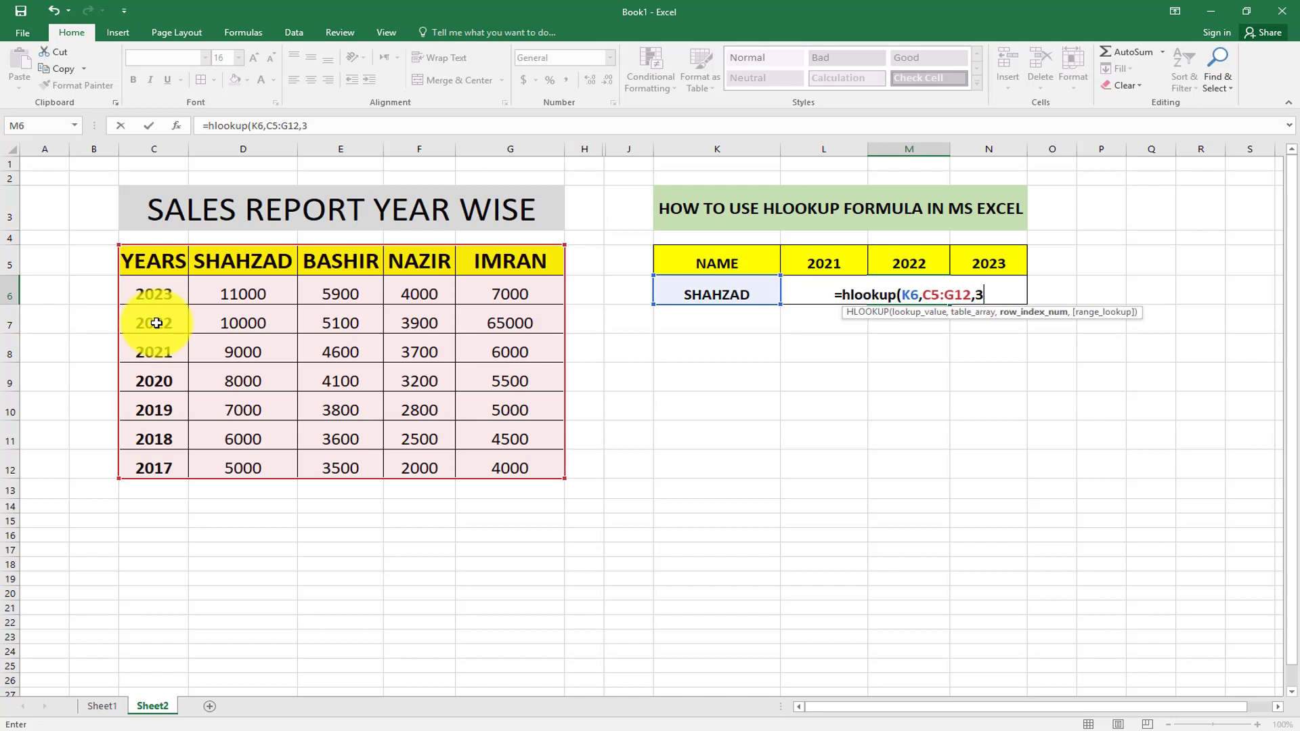
text(,)
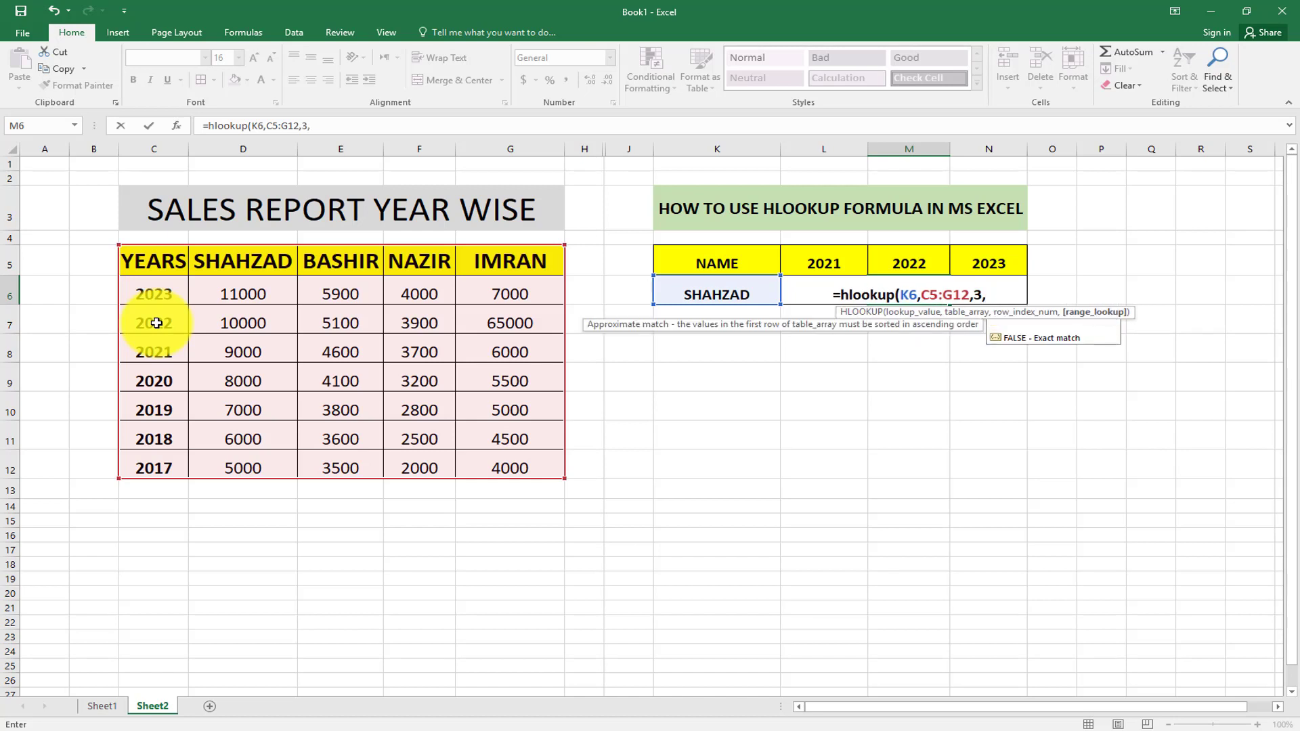
text(0))
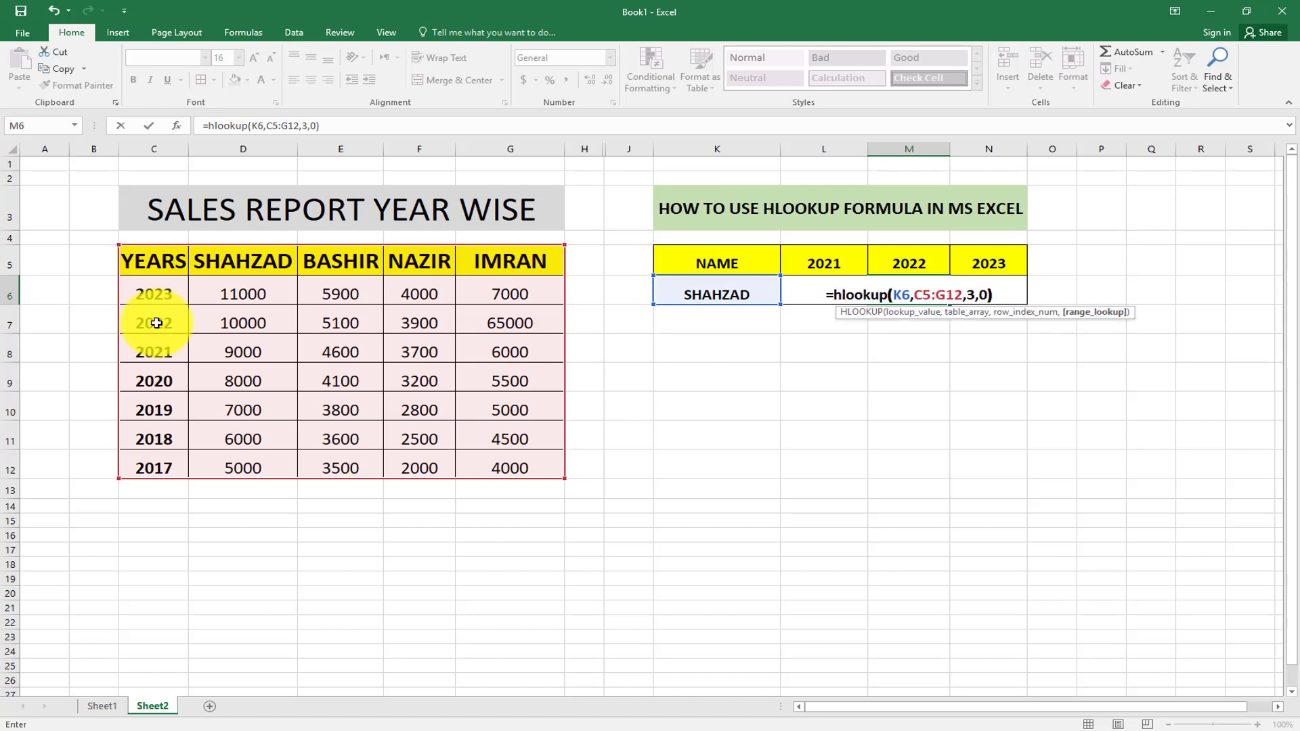
key(Return)
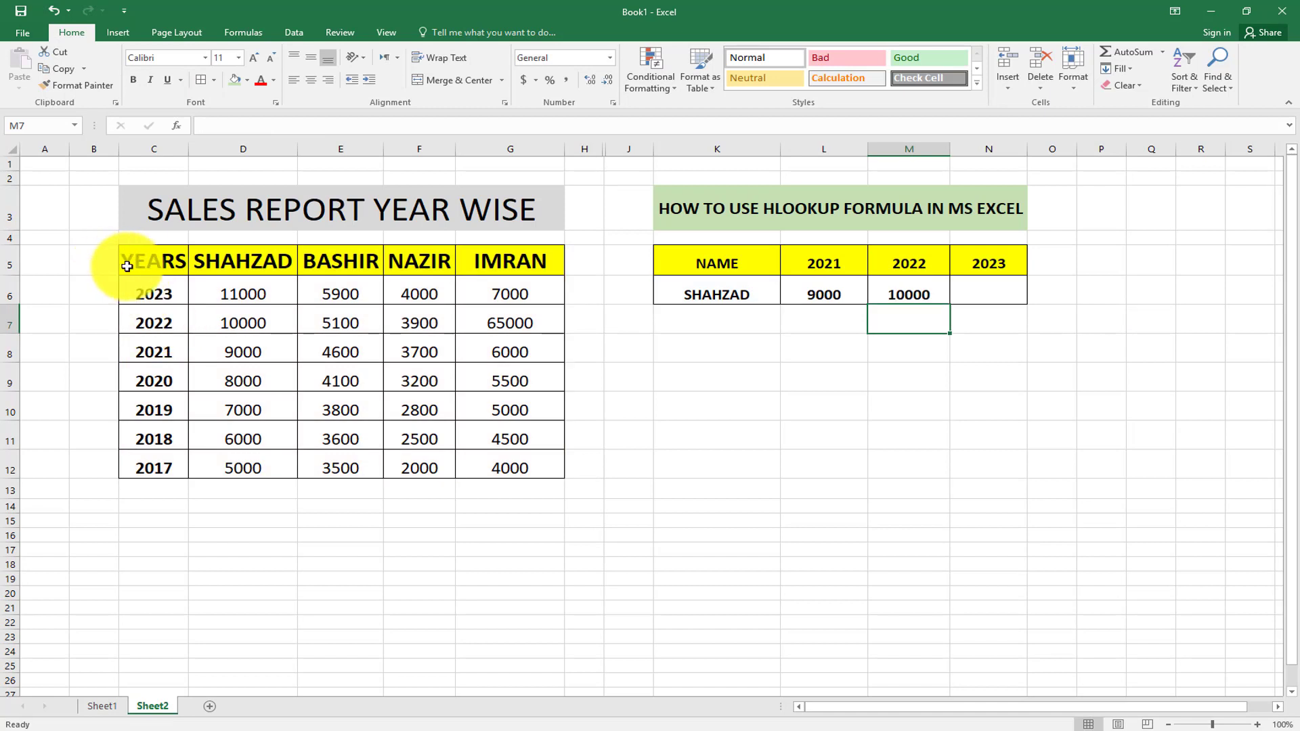
click(221, 262)
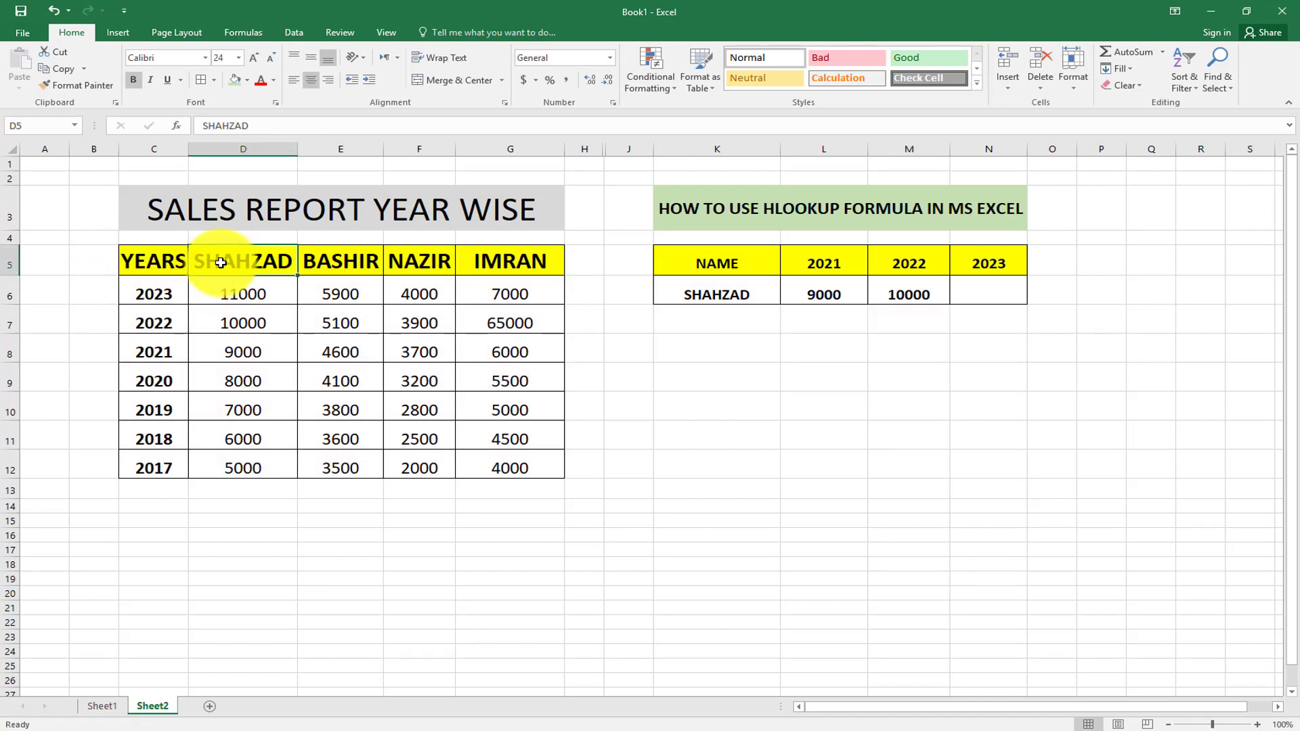
click(234, 325)
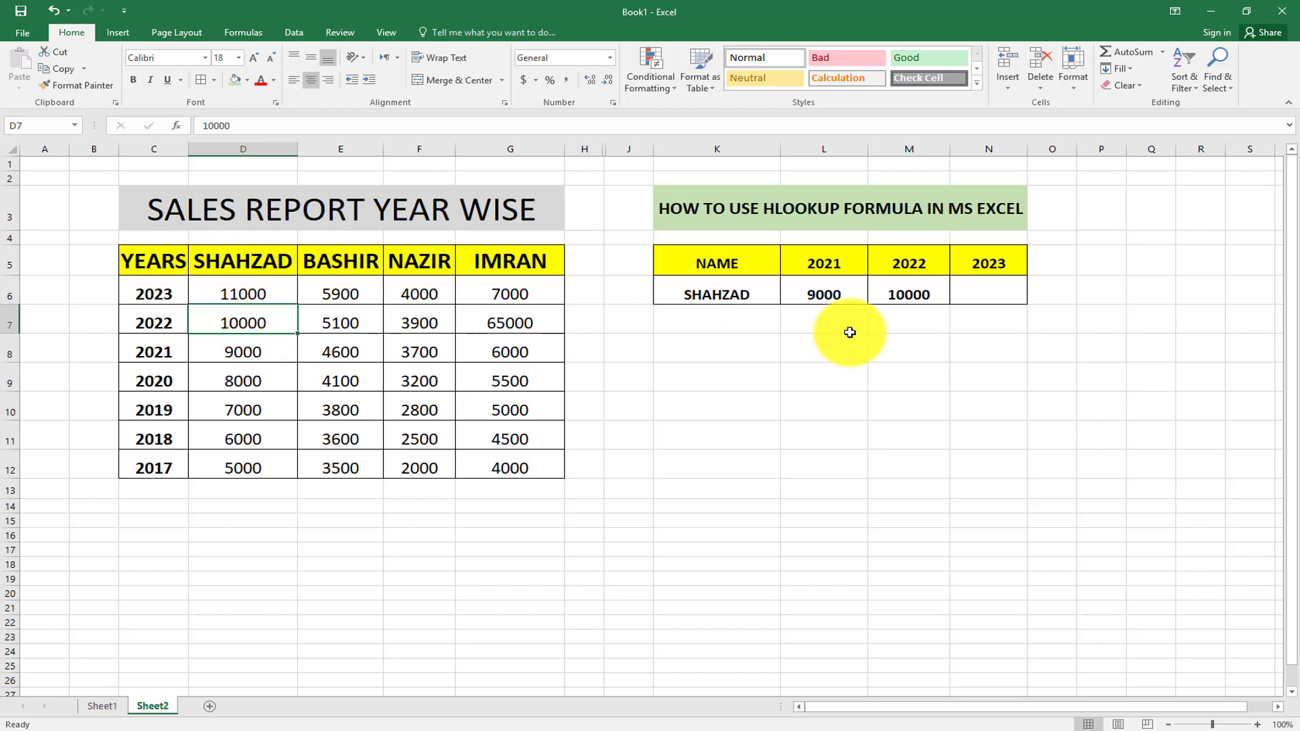
Enter =hlookup(K6,C5:G12,2,0) in N6 to return 11000 for 2023.
click(990, 296)
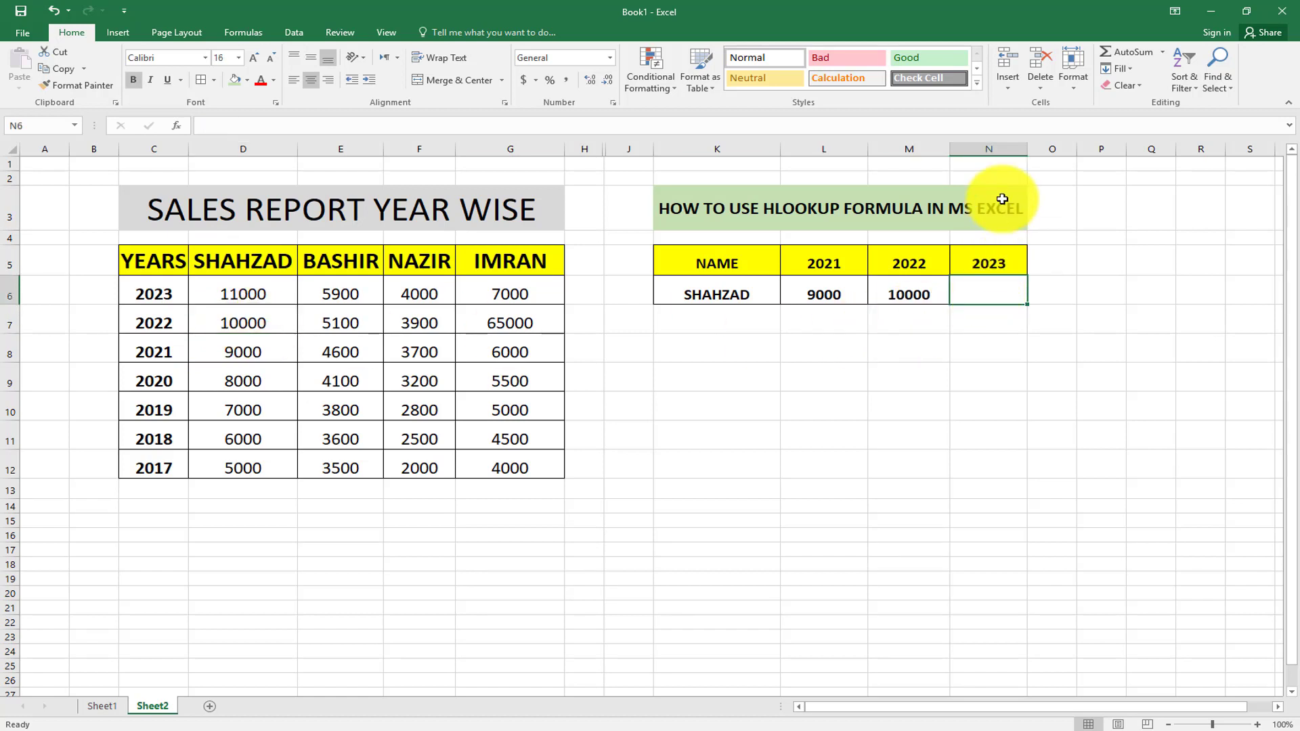
text(=)
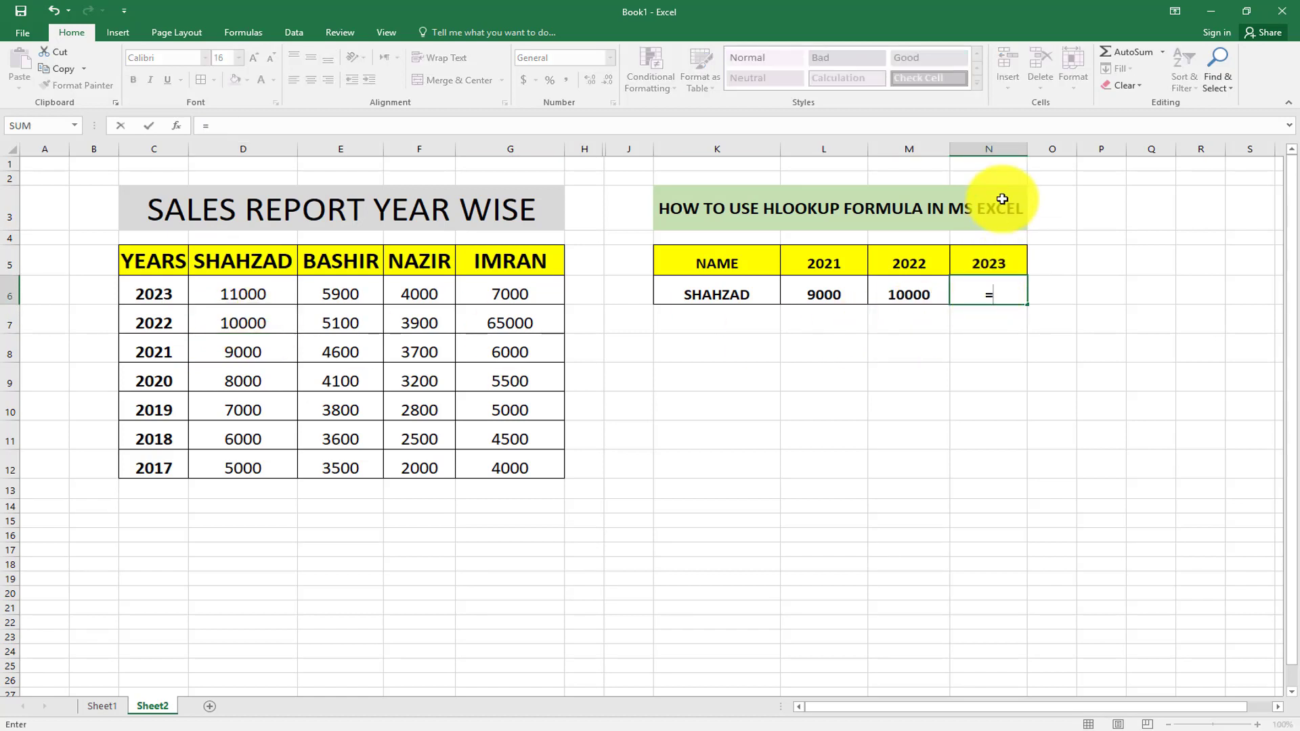
text(hlookup)
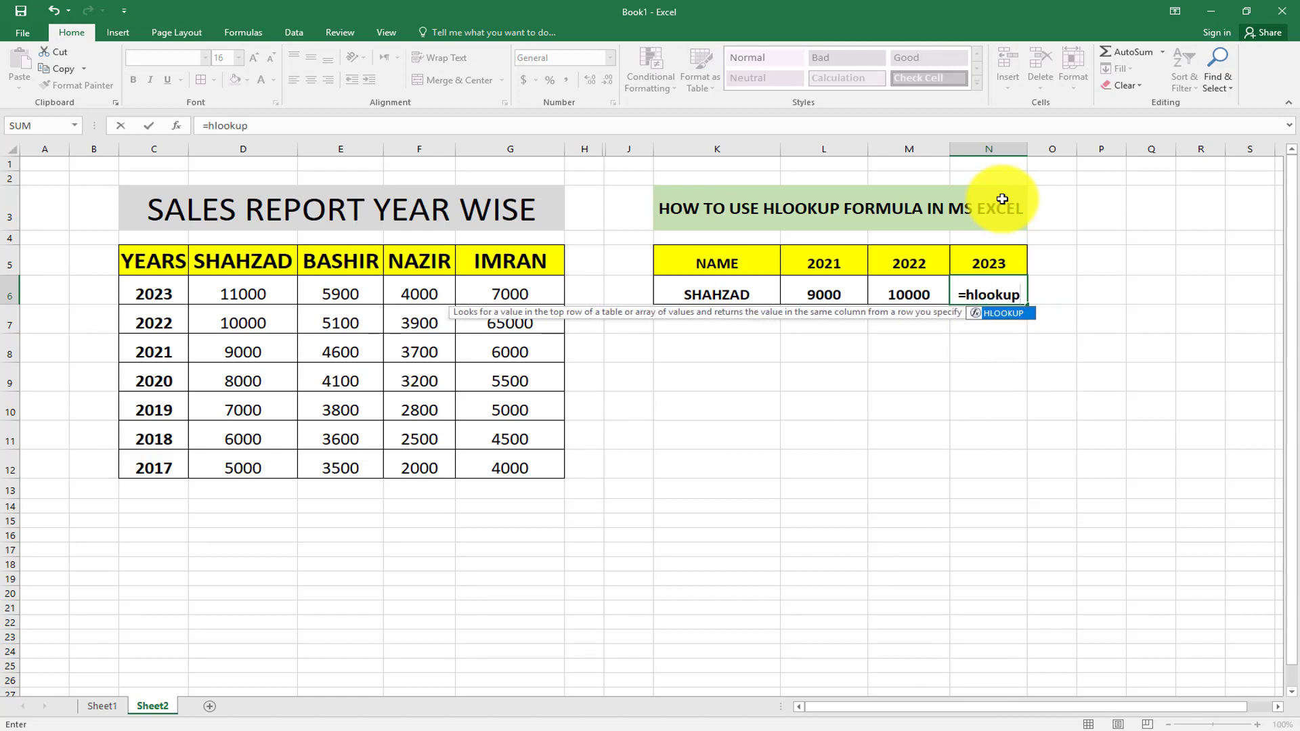
text(()
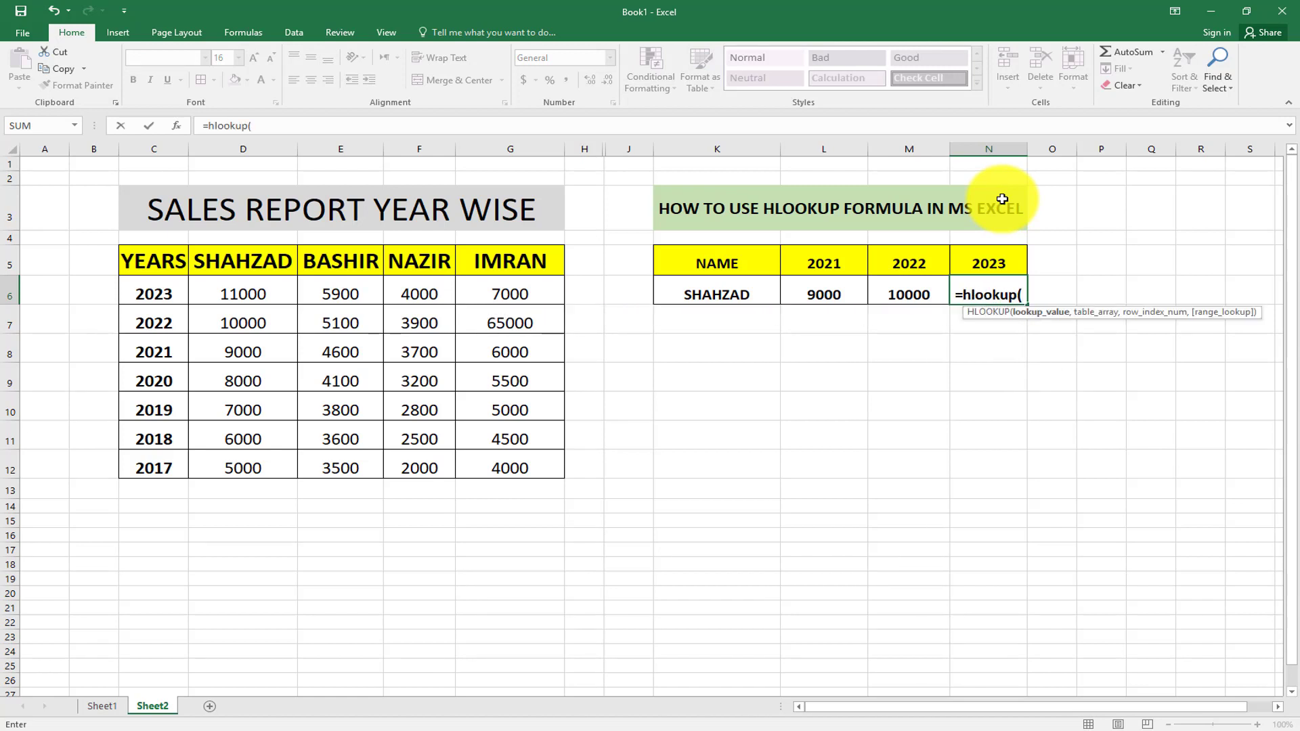
click(734, 292)
text(,)
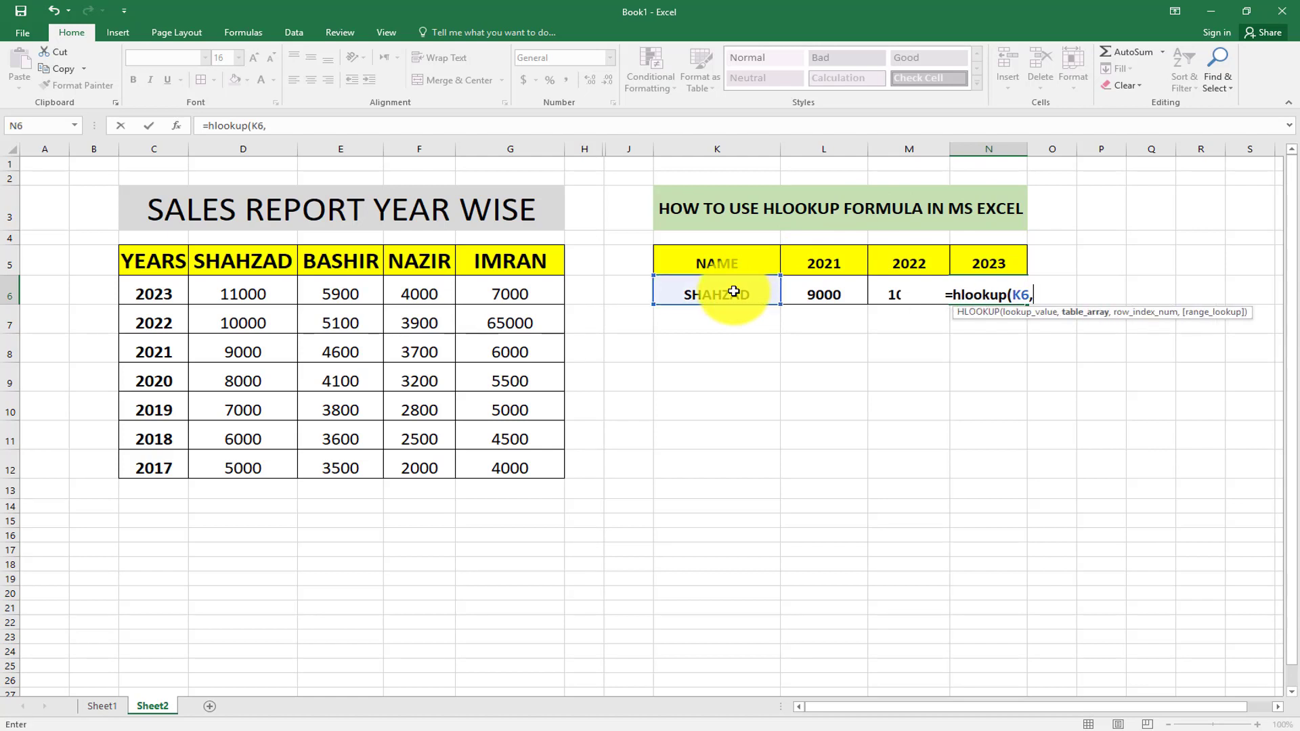
drag(136, 257, 496, 464)
text(,)
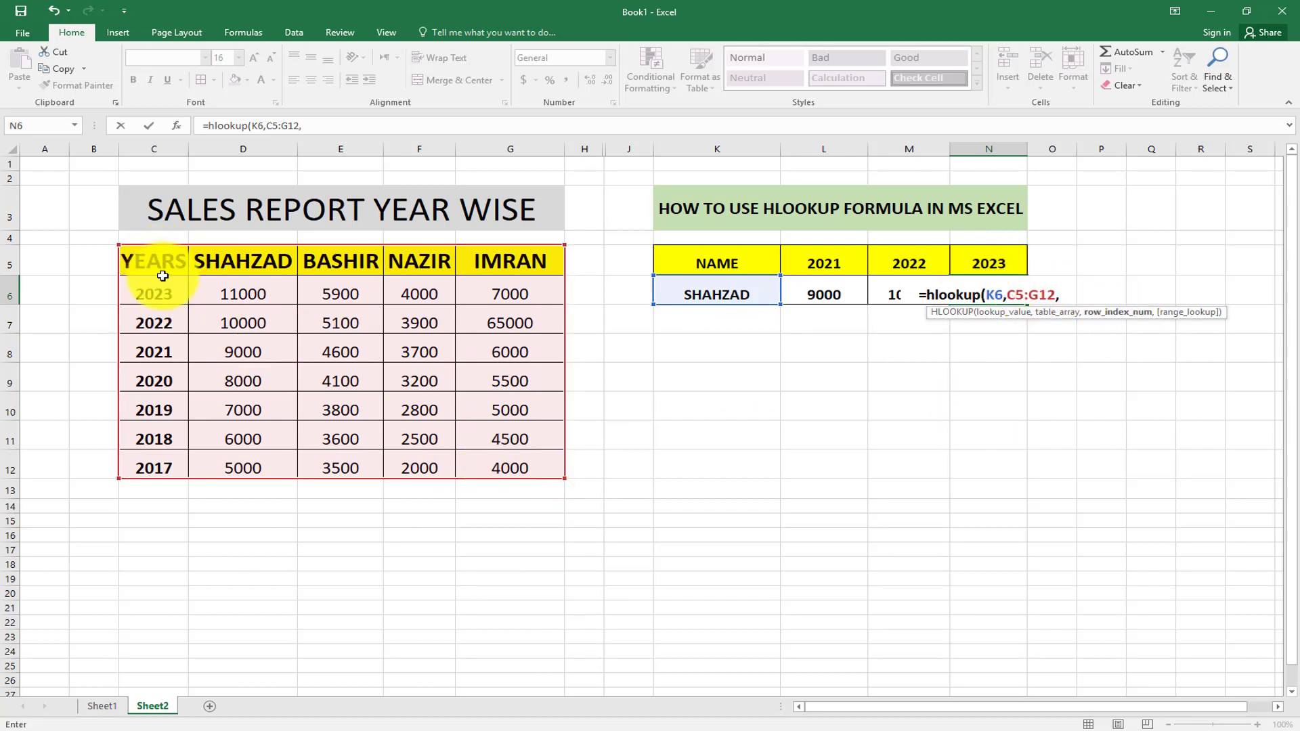
text(2)
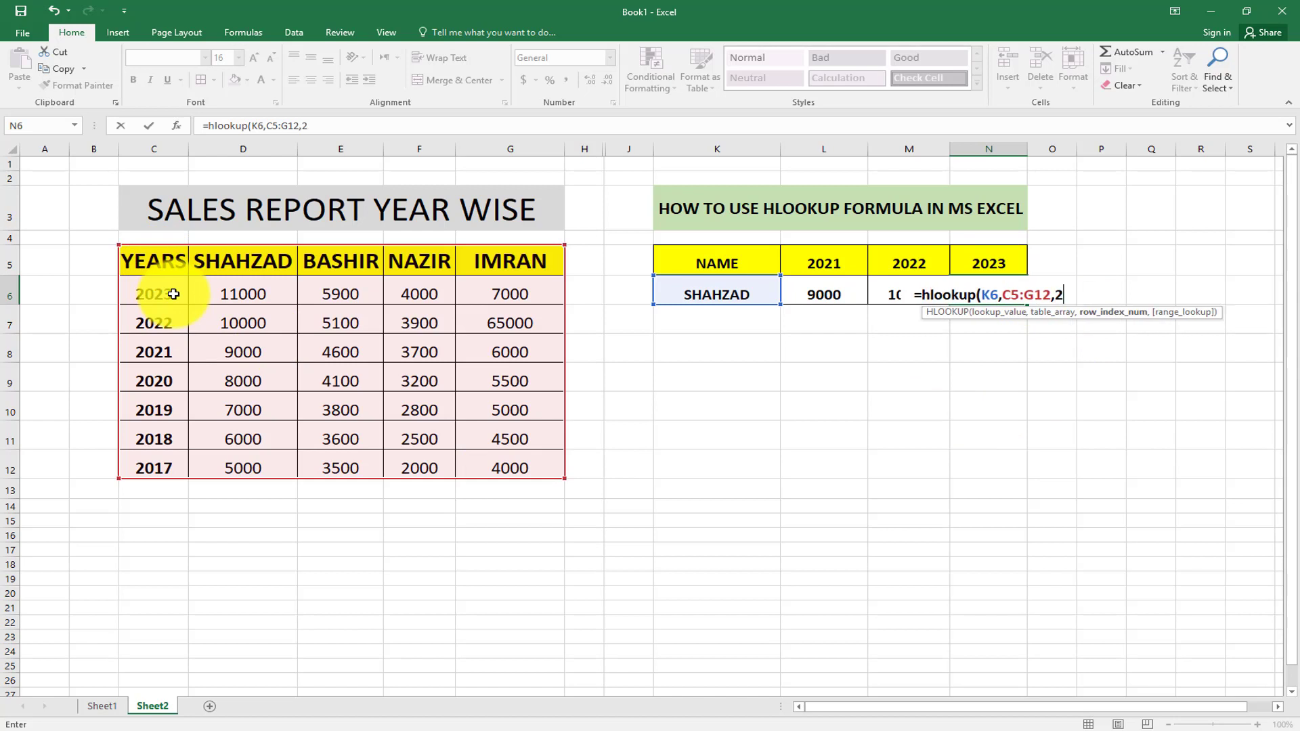
text(,)
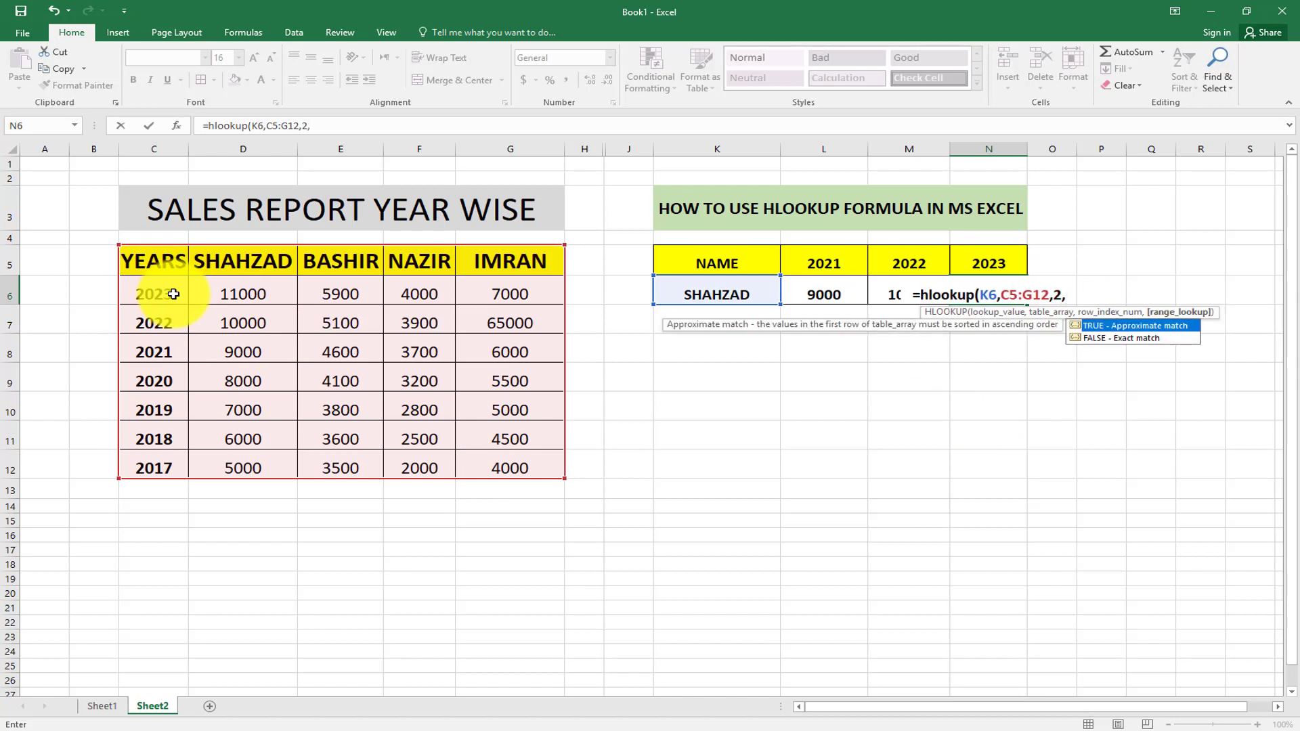
text(0))
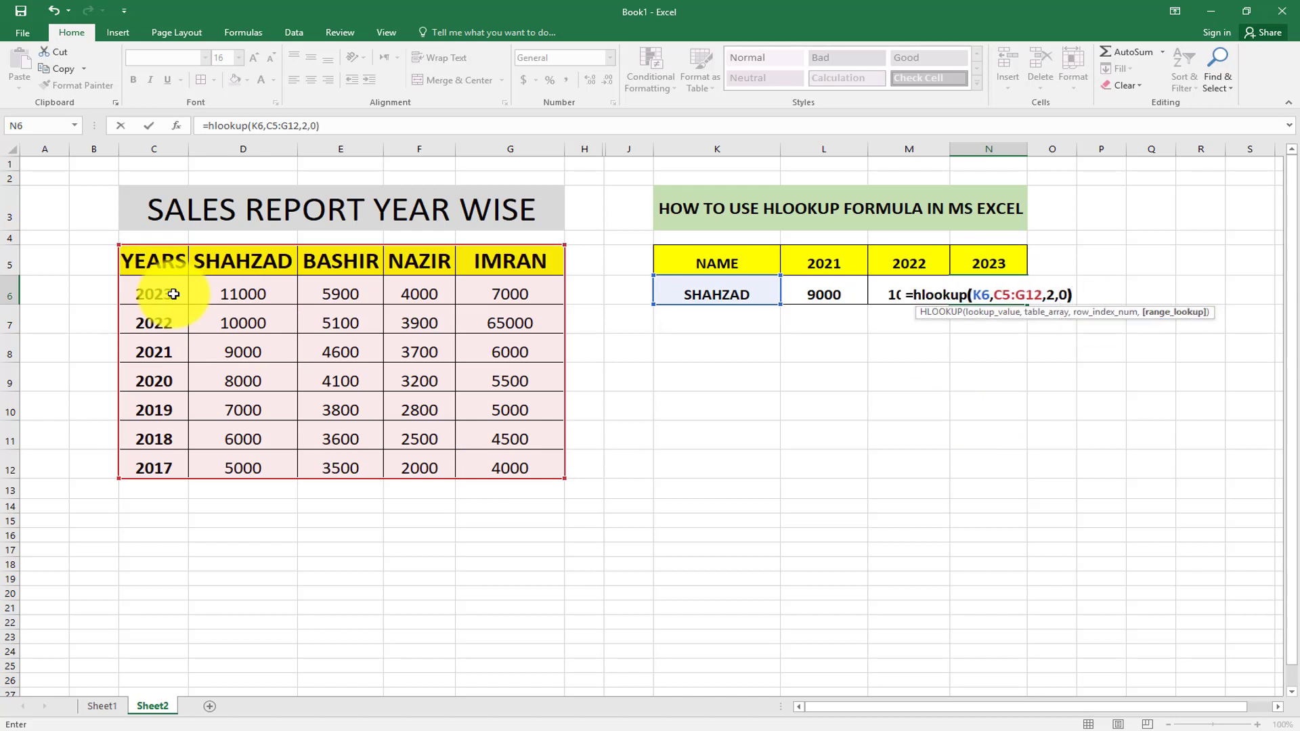
key(Return)
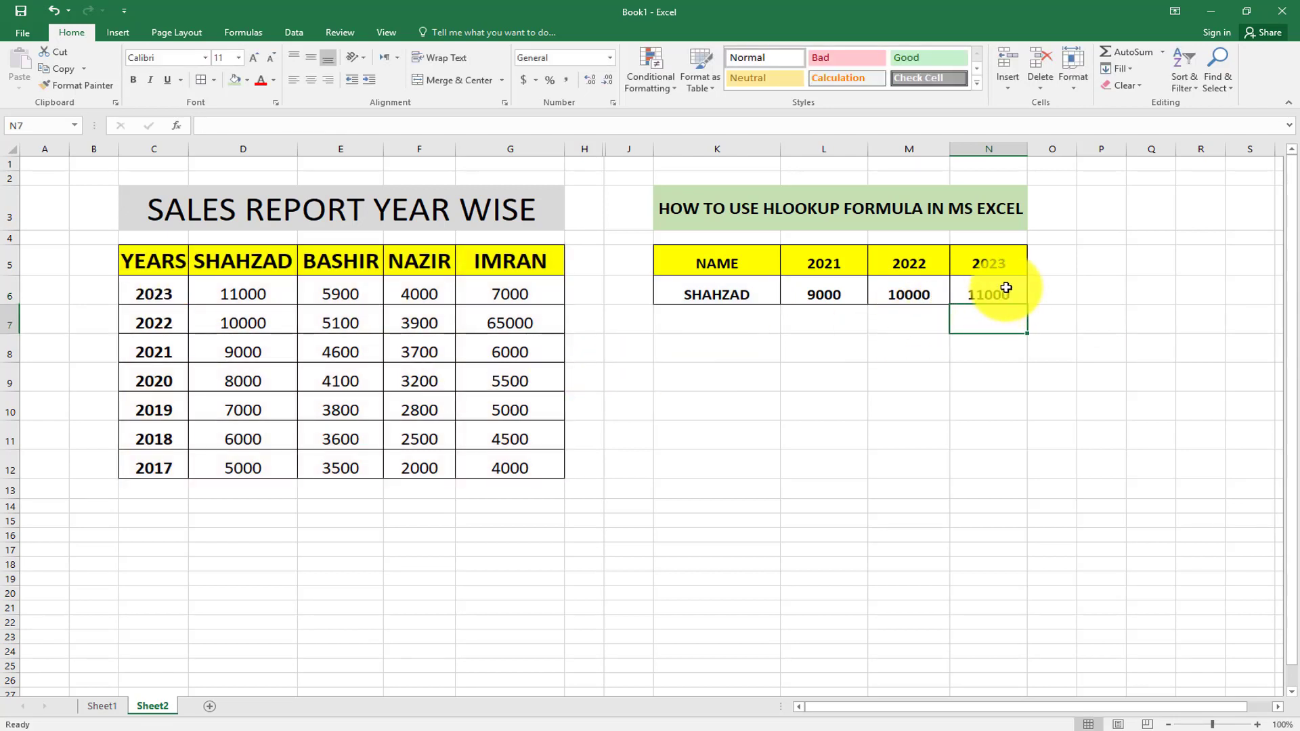
click(721, 293)
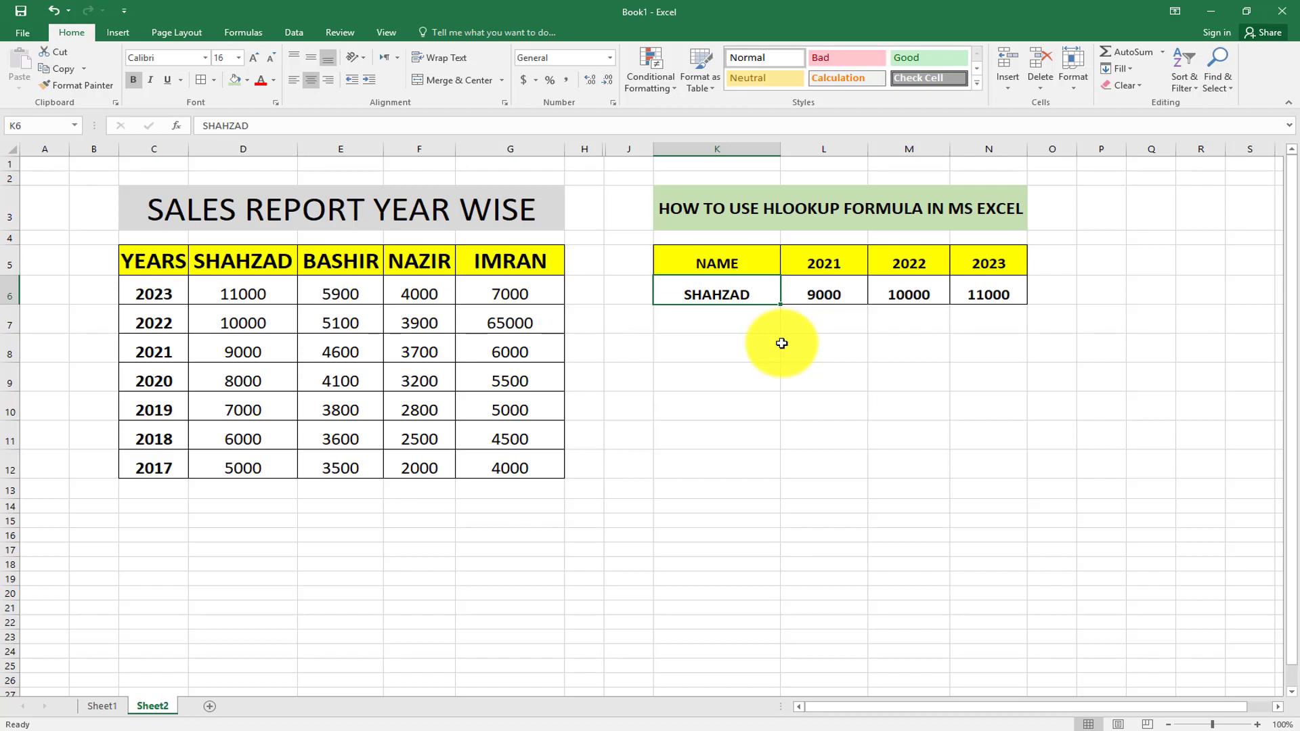
Change the name in K6 to BASHIR, updating the row to 4600, 5100 and 5900.
text(BA)
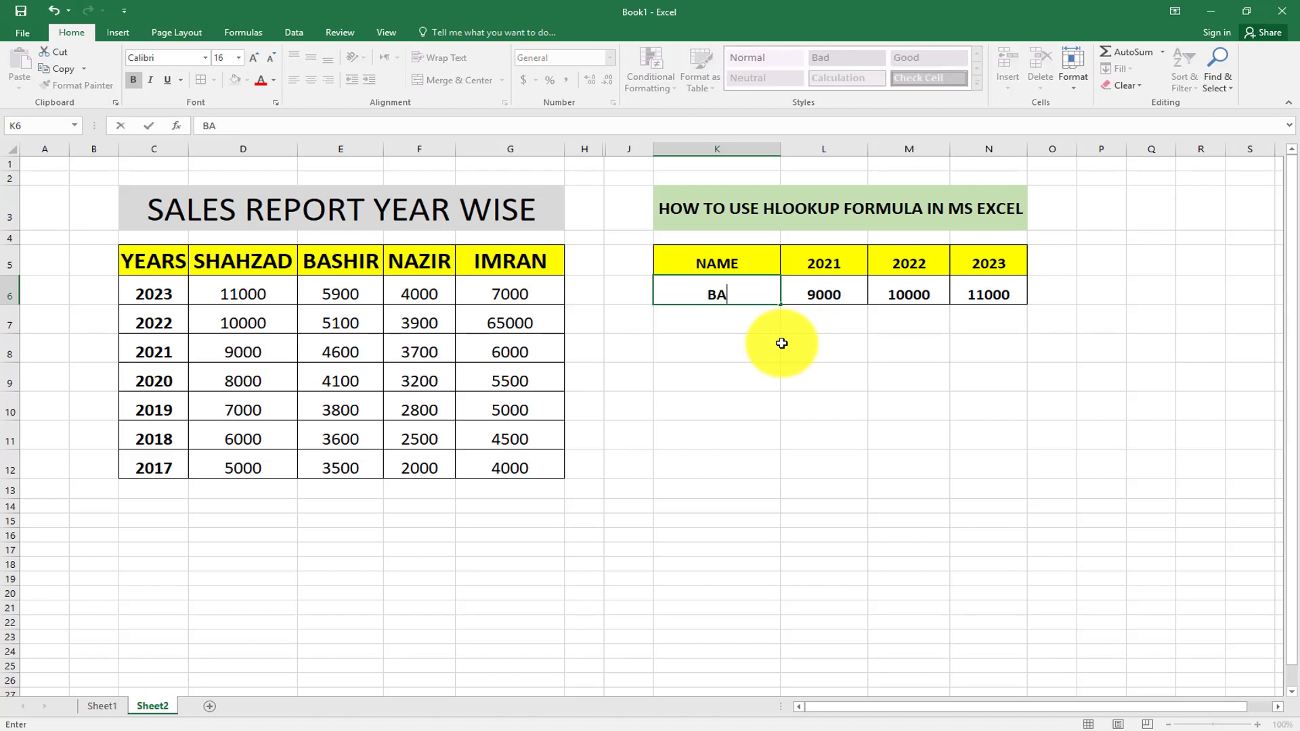
text(SHIR)
key(Return)
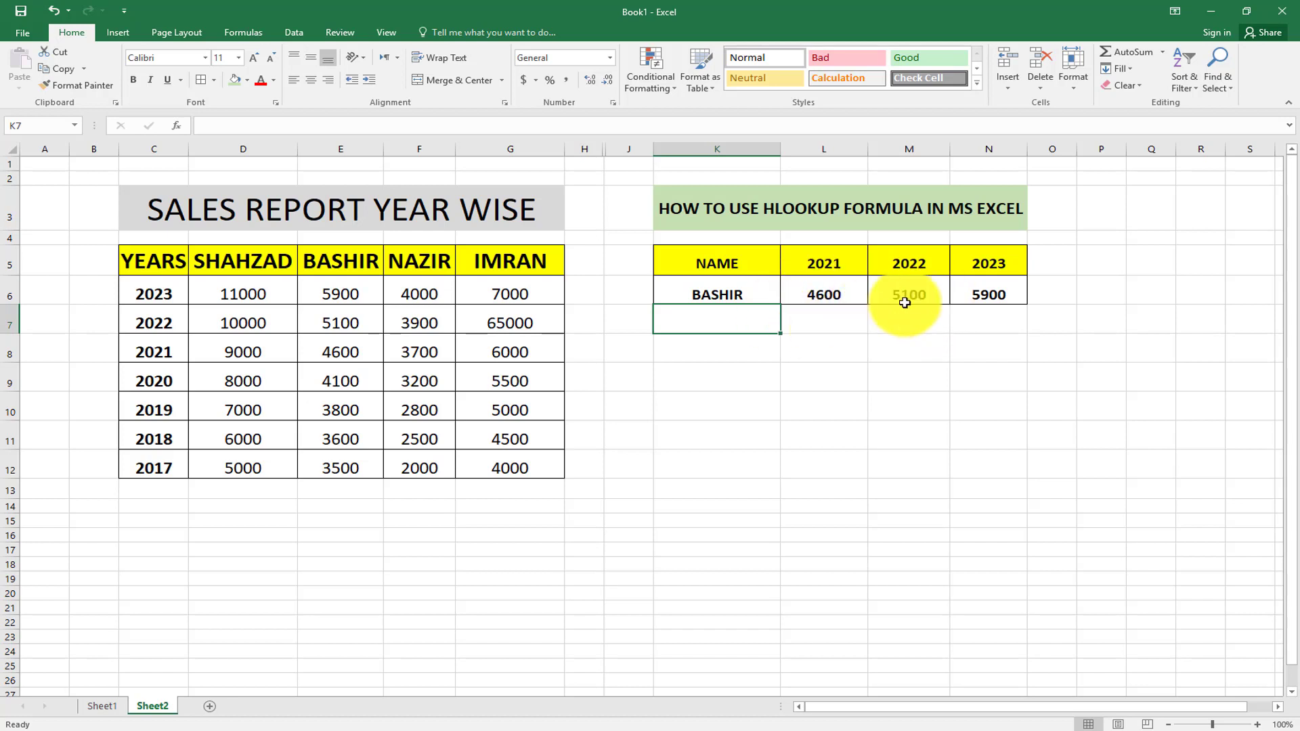
click(748, 292)
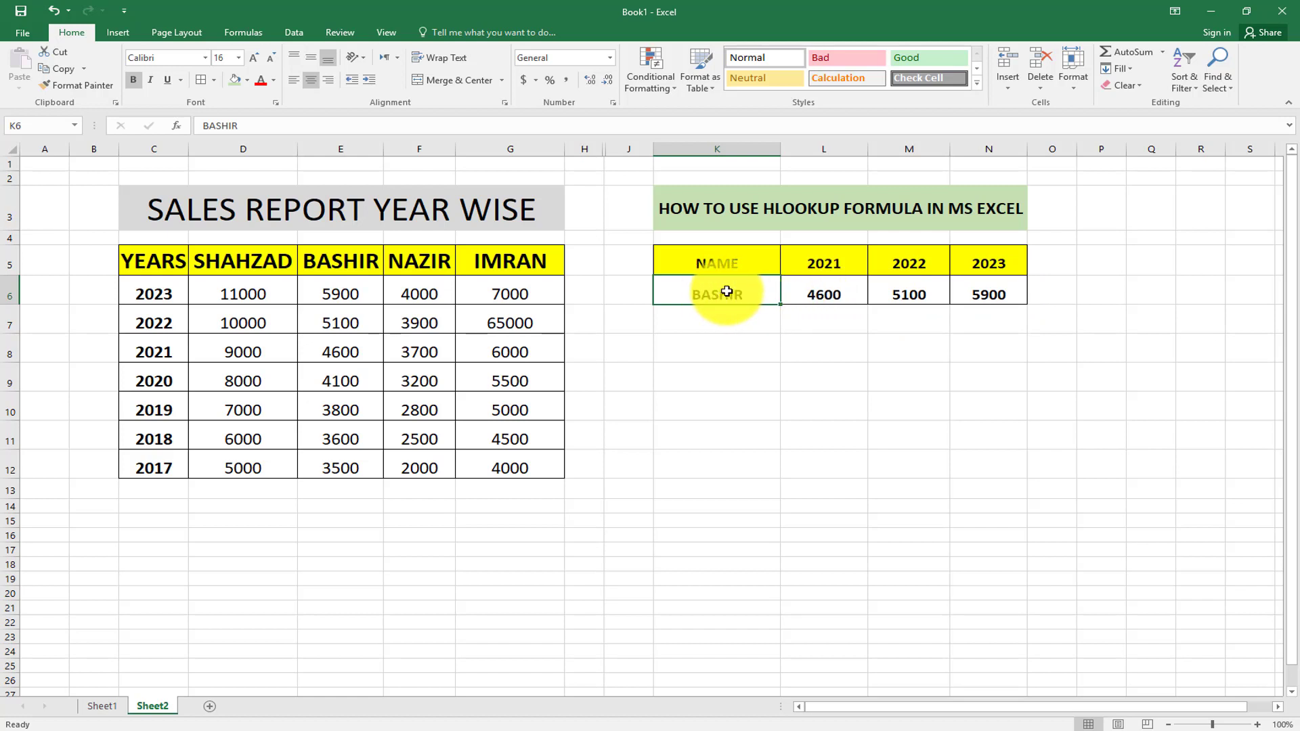
Open the Data Validation dialog for K6 from the Data ribbon.
click(292, 34)
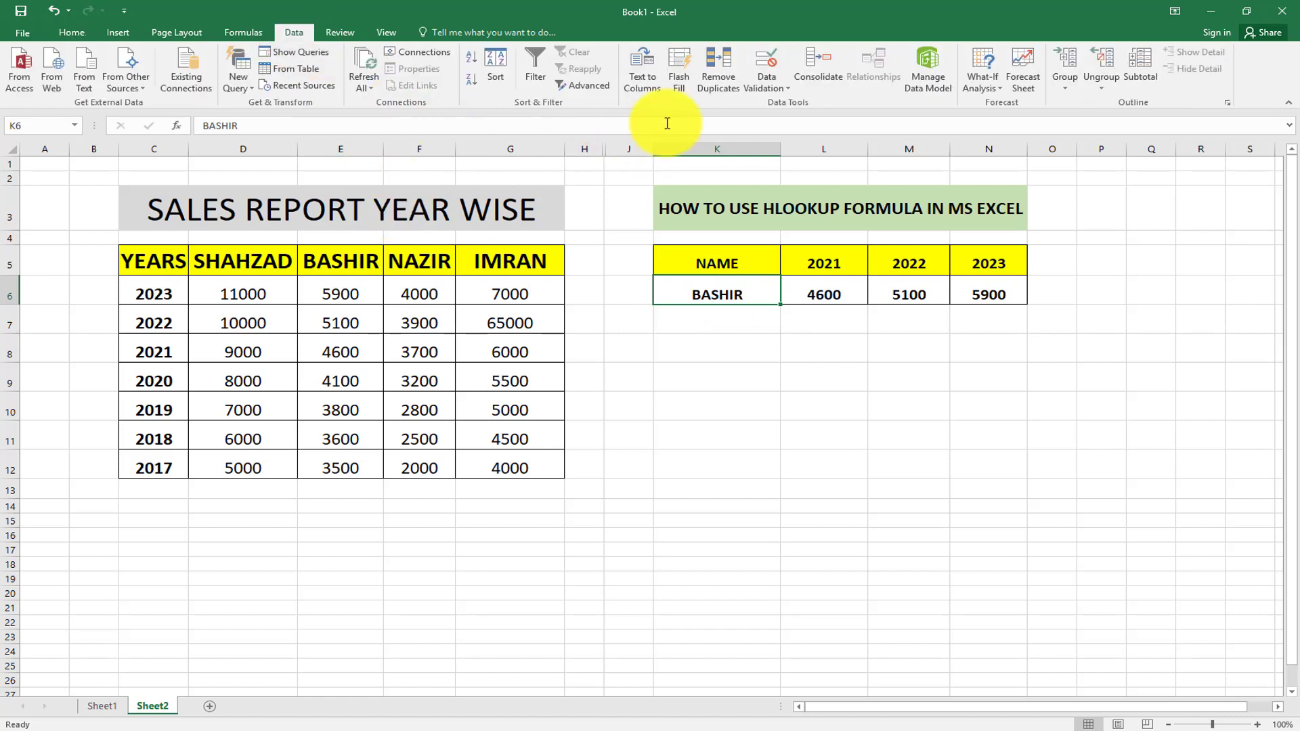
click(789, 91)
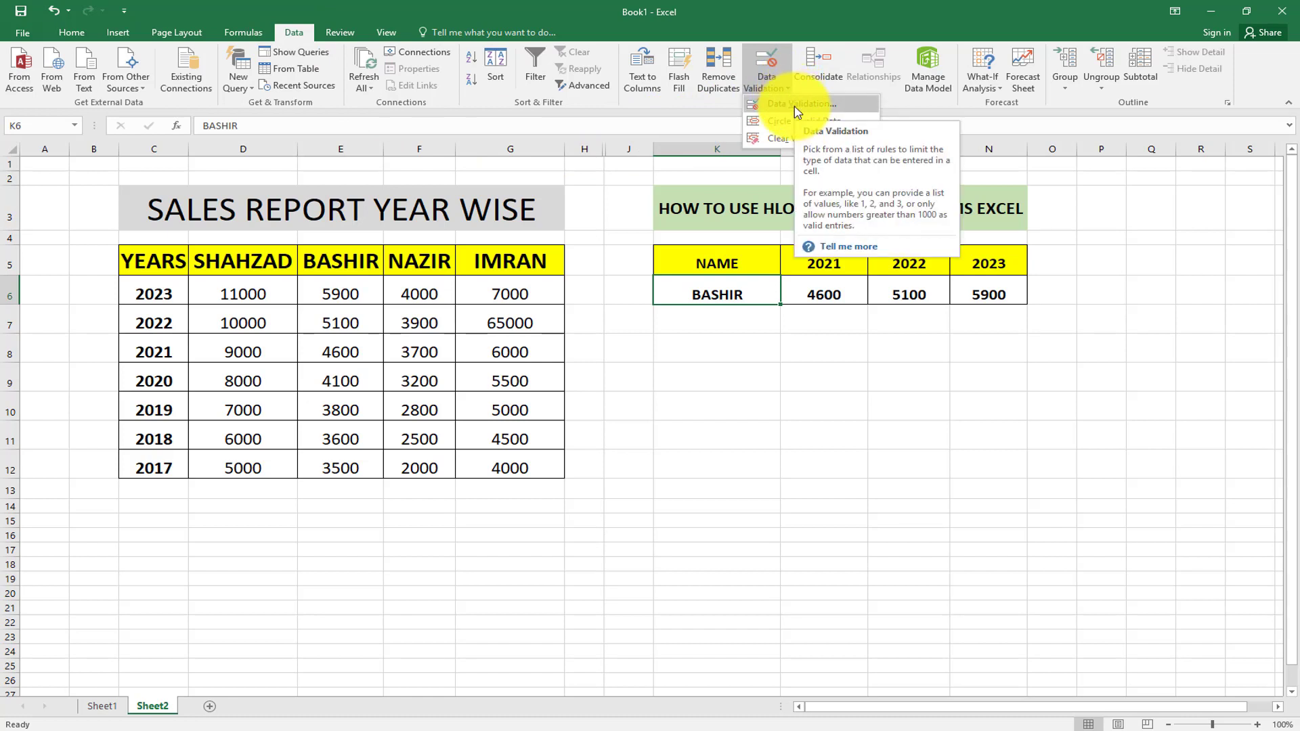
click(796, 108)
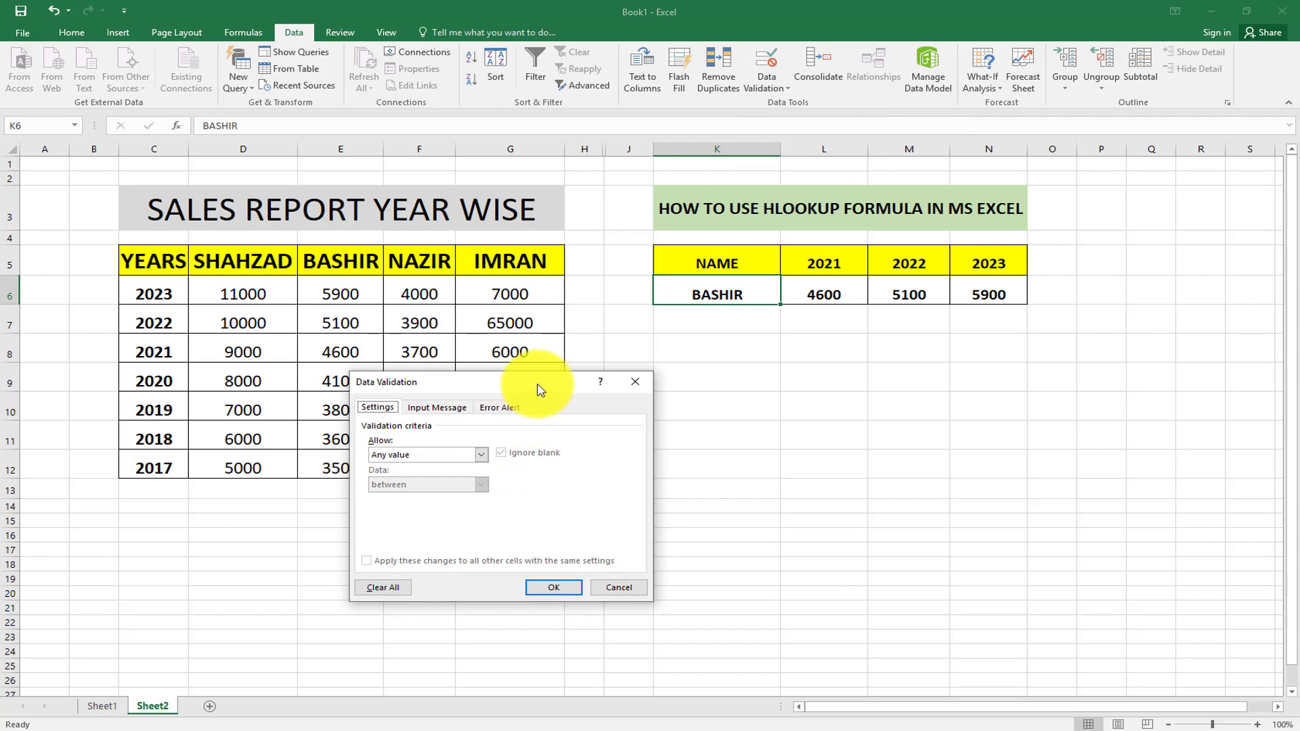
Set K6's validation to a List sourced from the name headers D5:G5.
drag(539, 390, 531, 243)
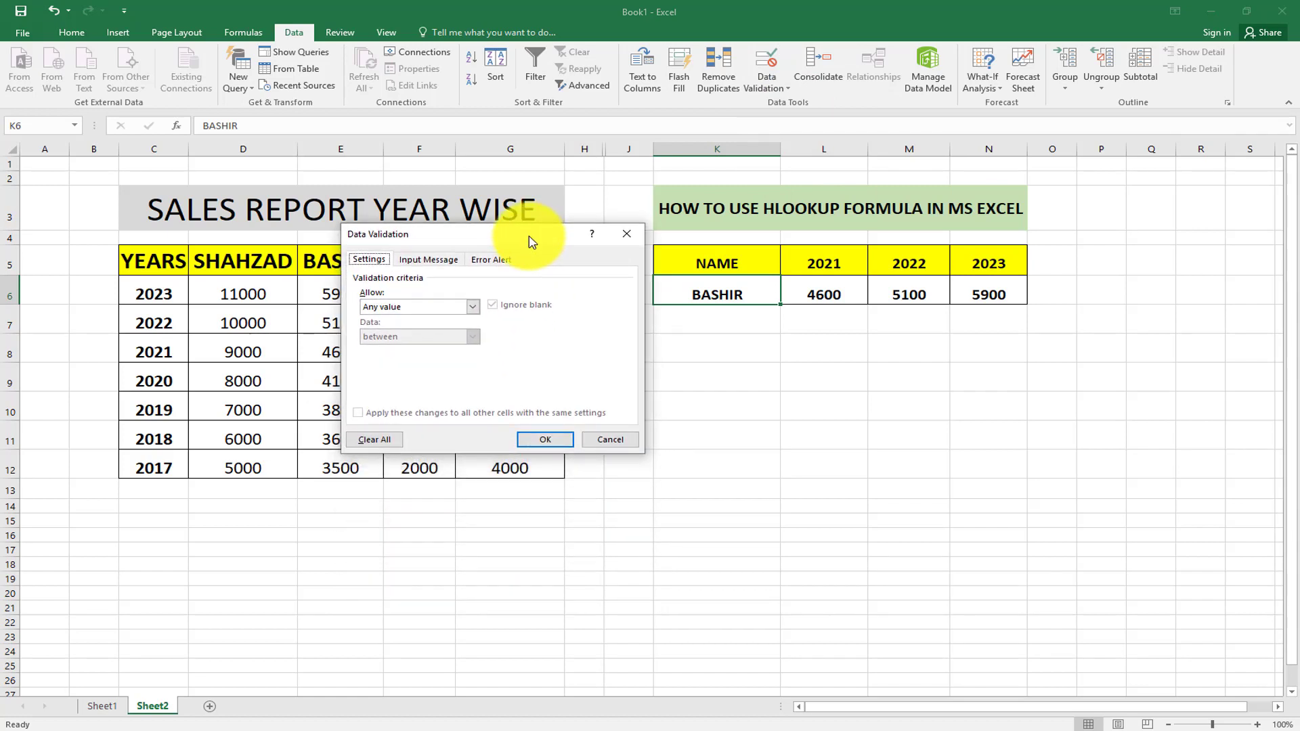
click(473, 308)
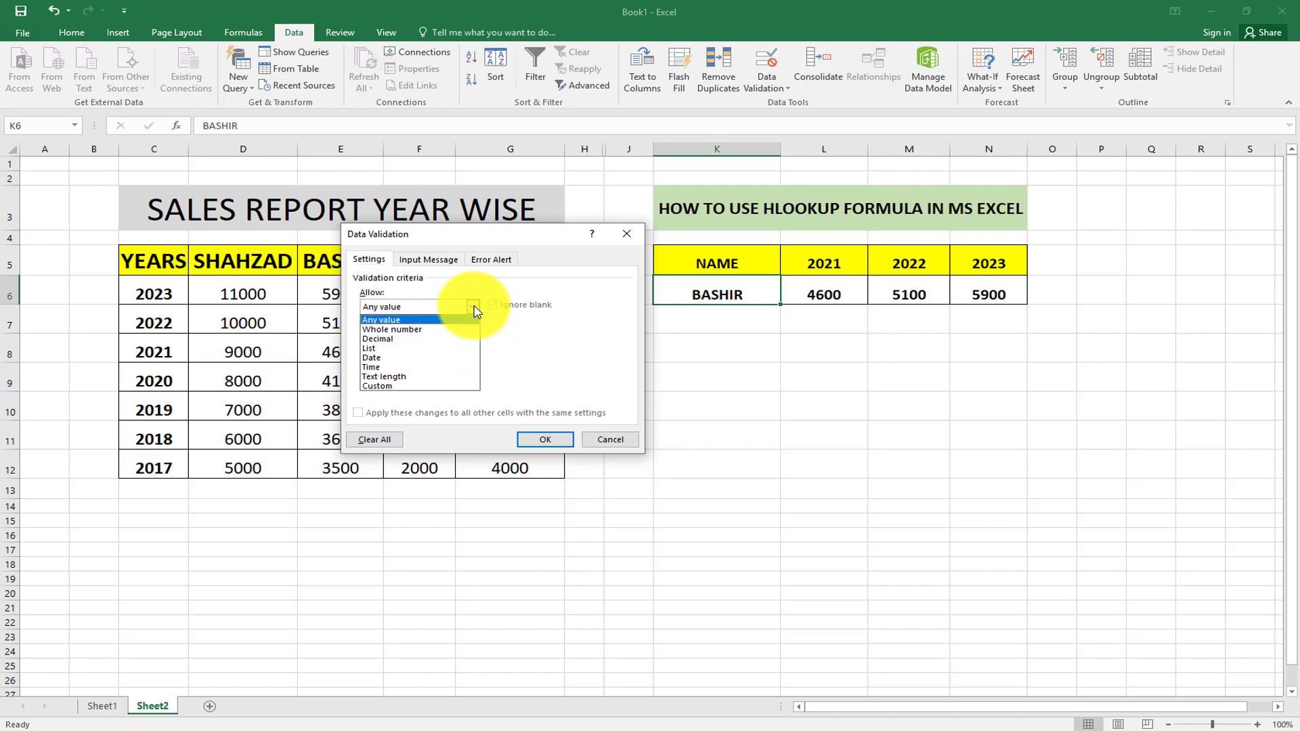
click(384, 350)
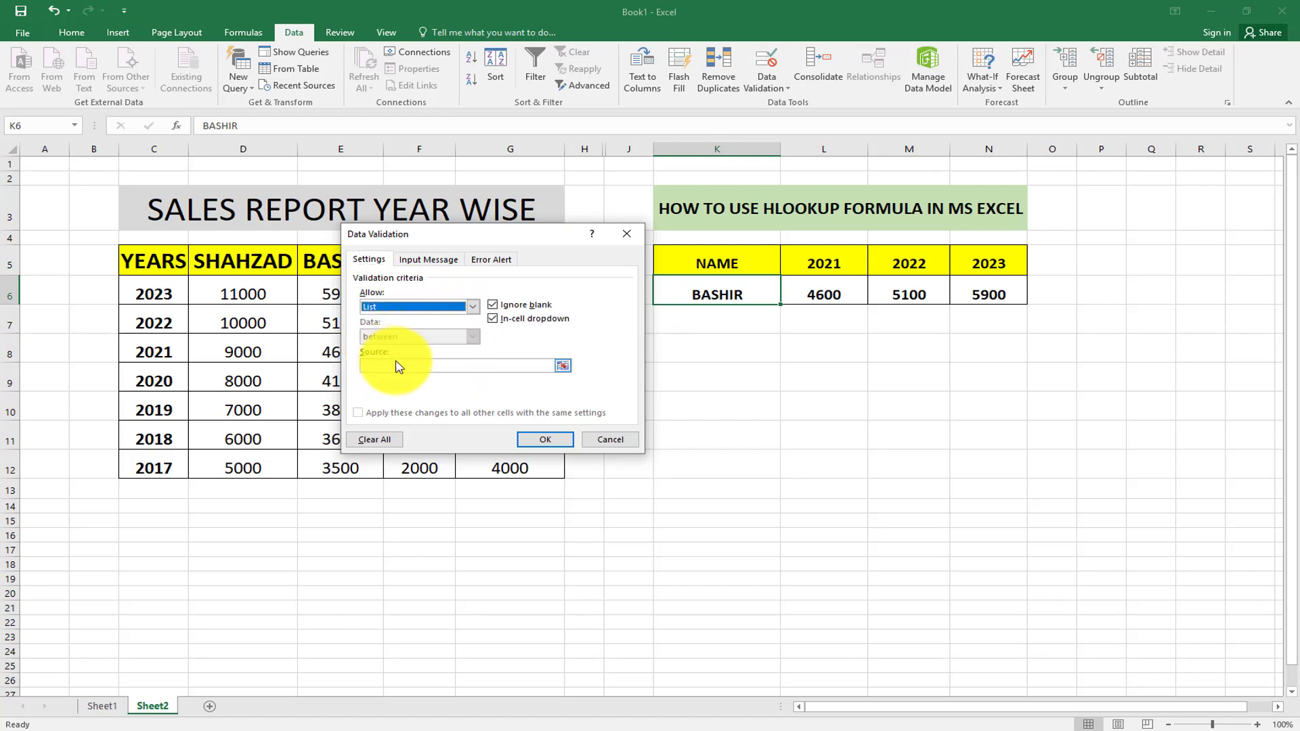
click(401, 364)
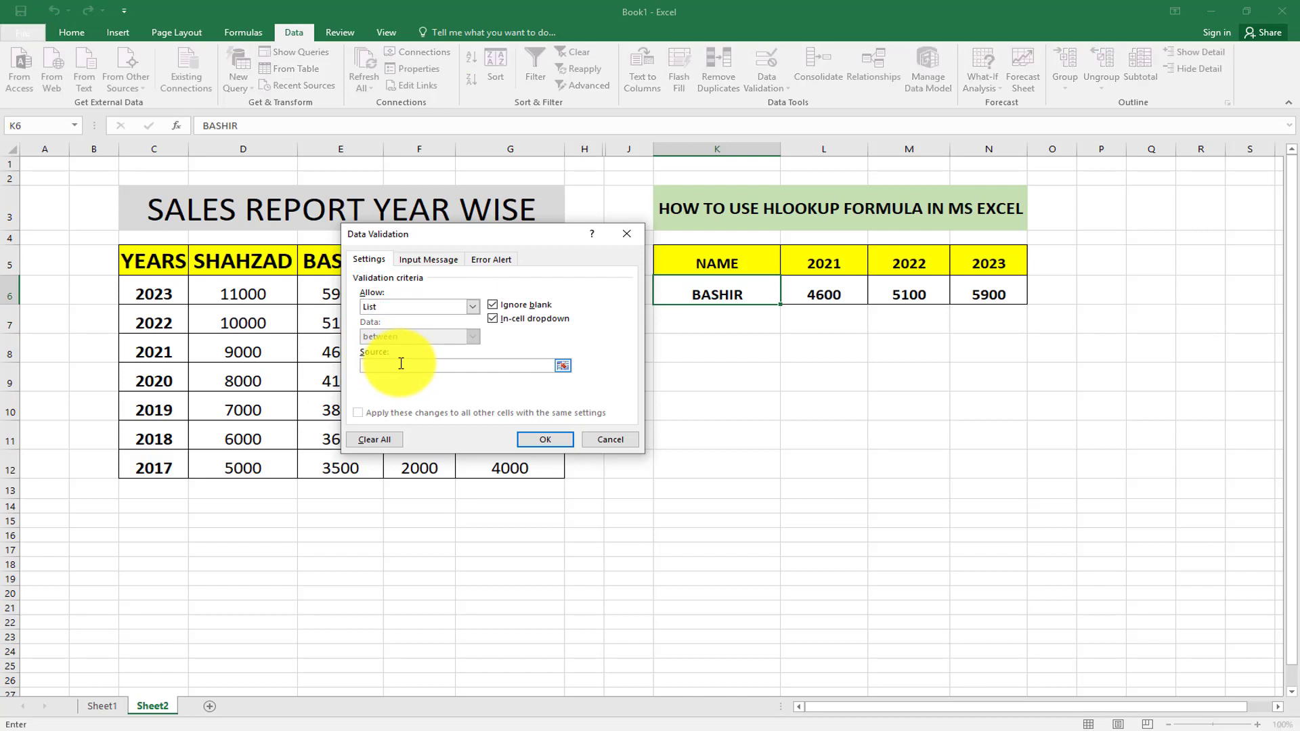
text(=)
drag(480, 234, 626, 391)
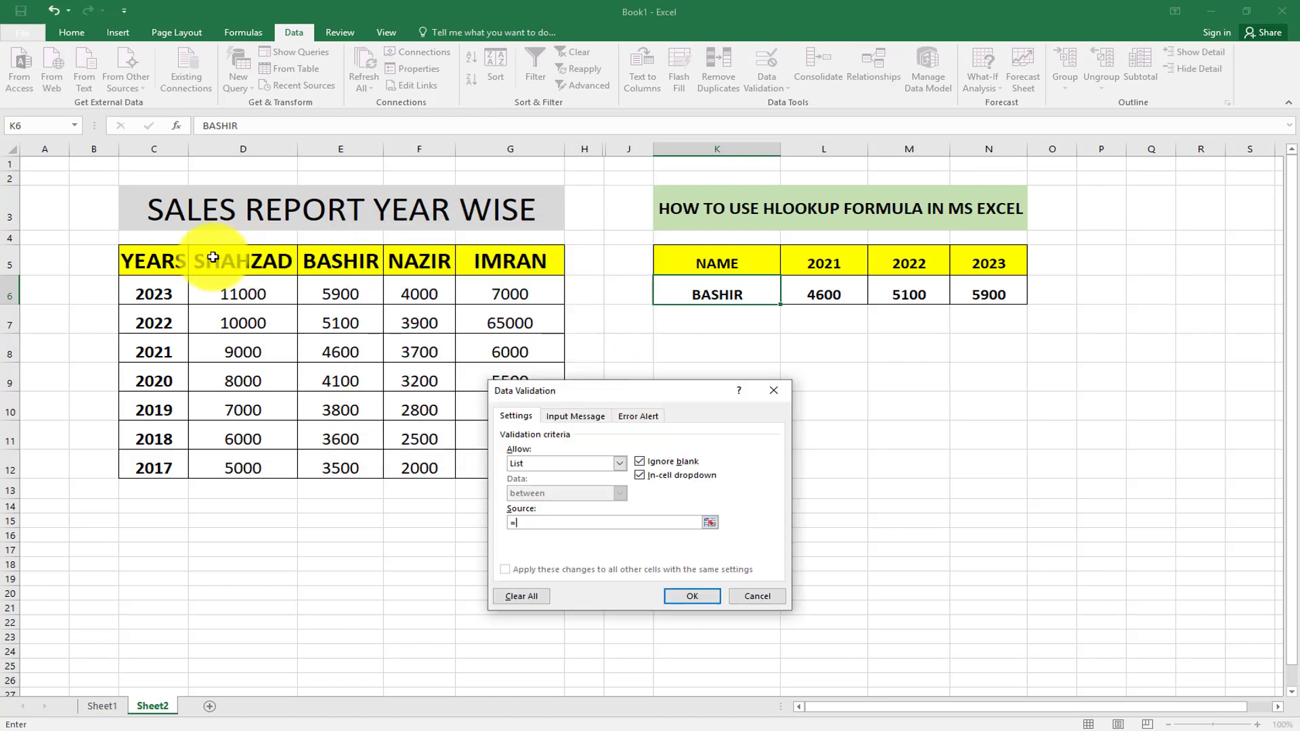
drag(205, 260, 500, 267)
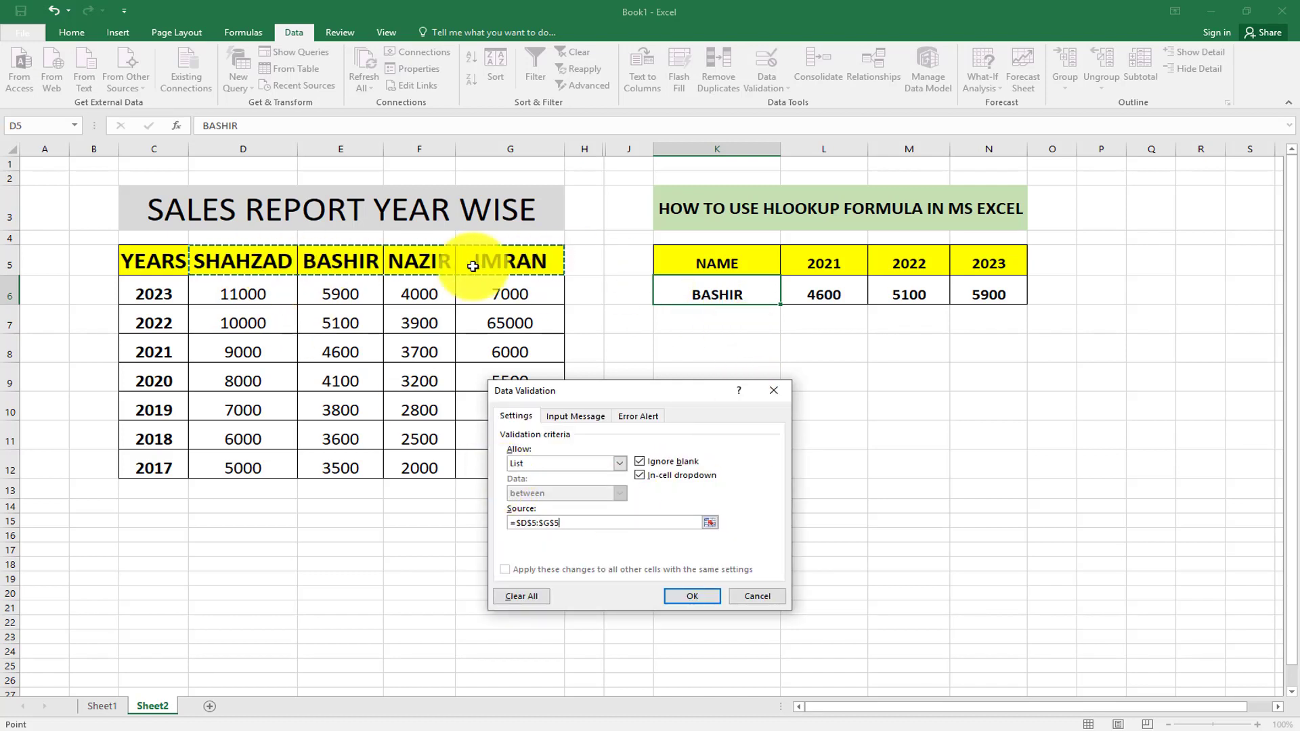
click(690, 598)
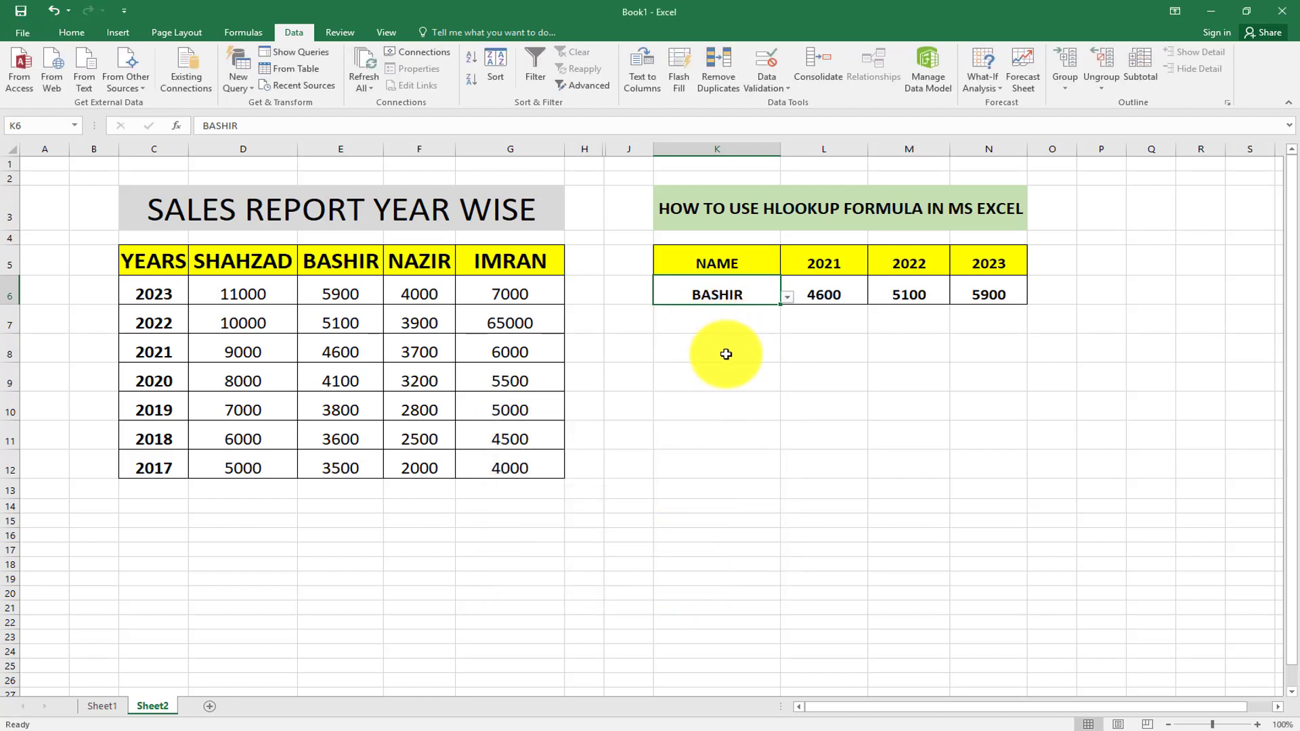
Pick IMRAN from K6's dropdown, showing 6000, 65000 and 7000.
click(789, 299)
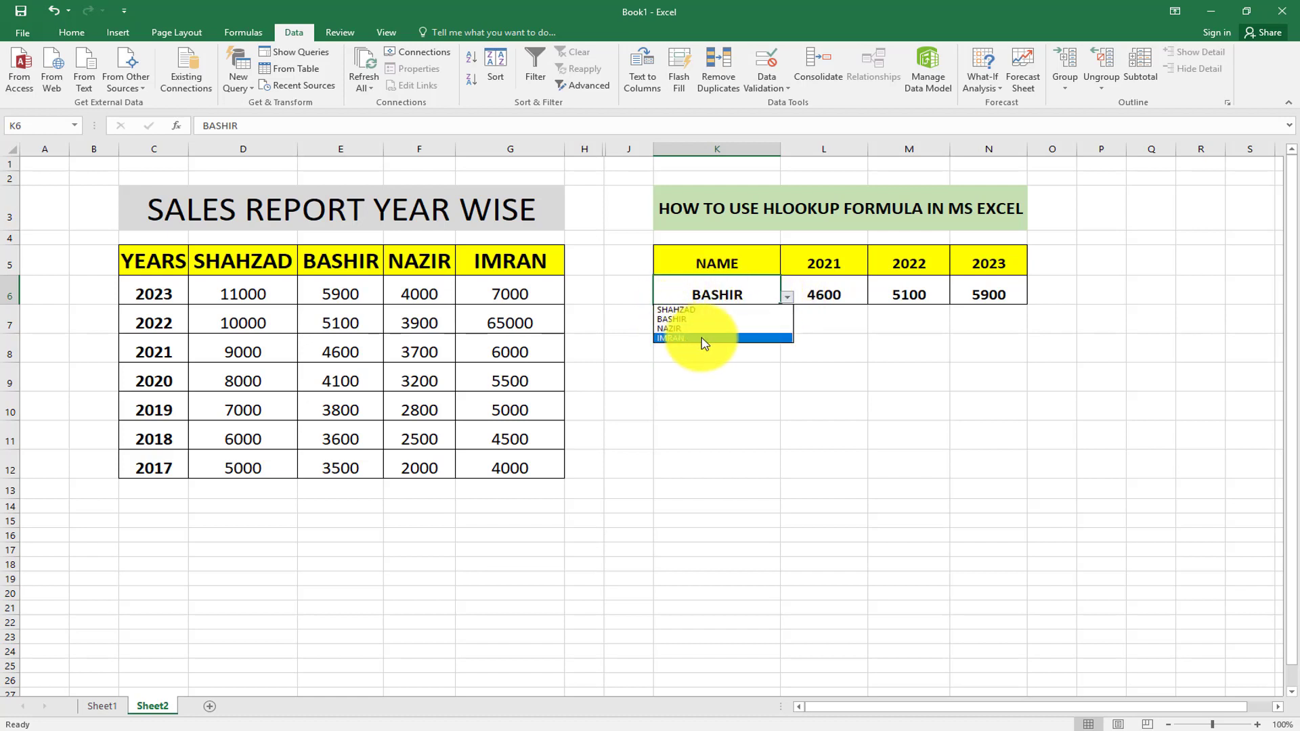
click(681, 339)
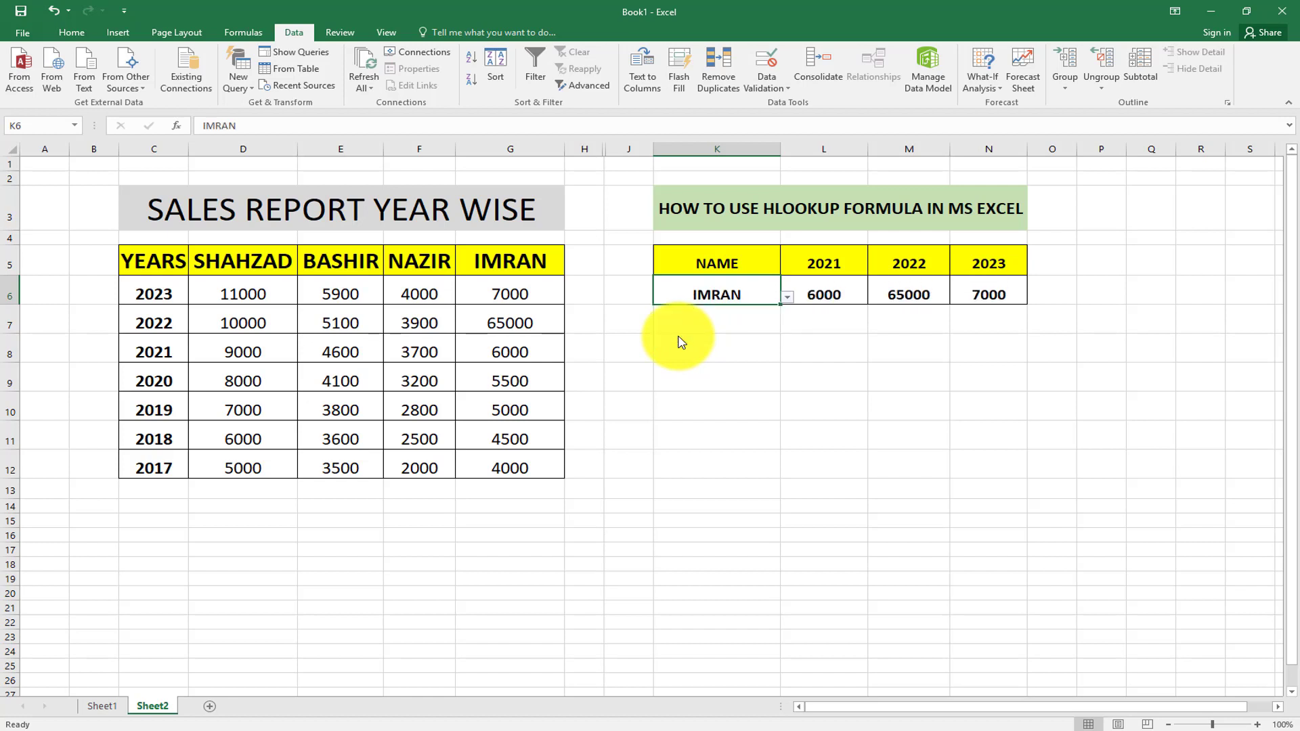